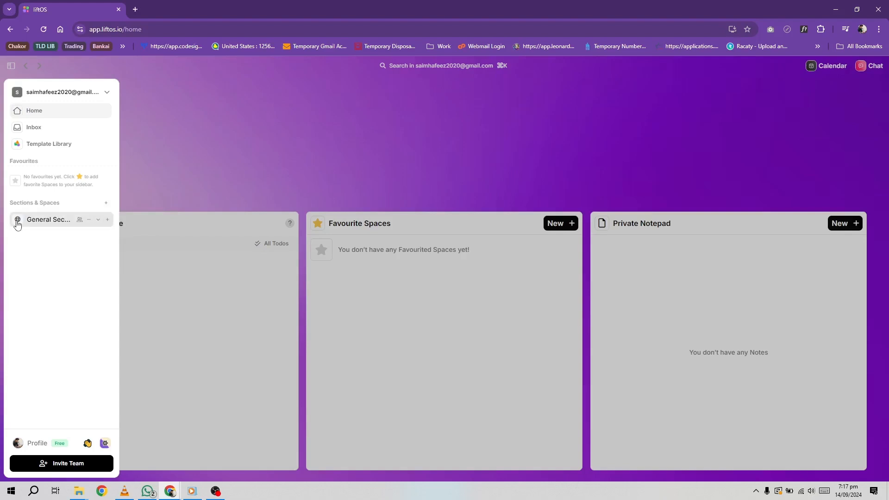
- Expand the General Section to show its contents
left_click(17, 222)
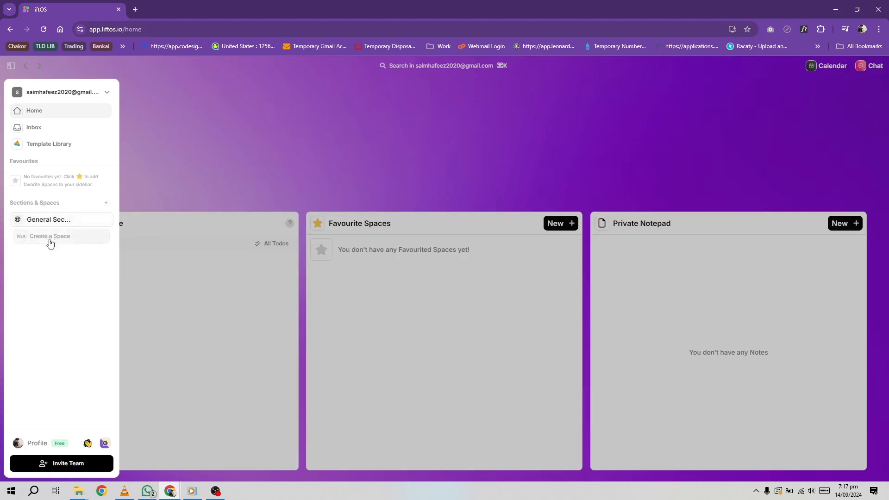
left_click(51, 224)
left_click(52, 224)
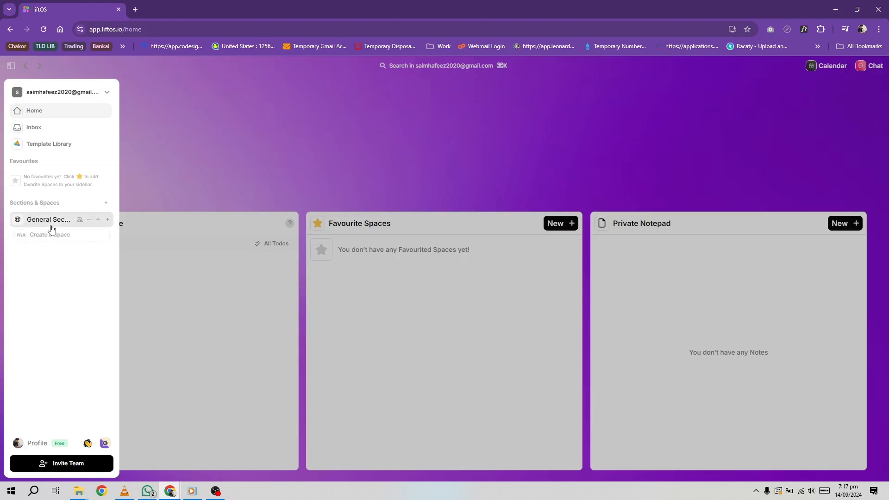
- Create a new section named Marketing Team
left_click(106, 204)
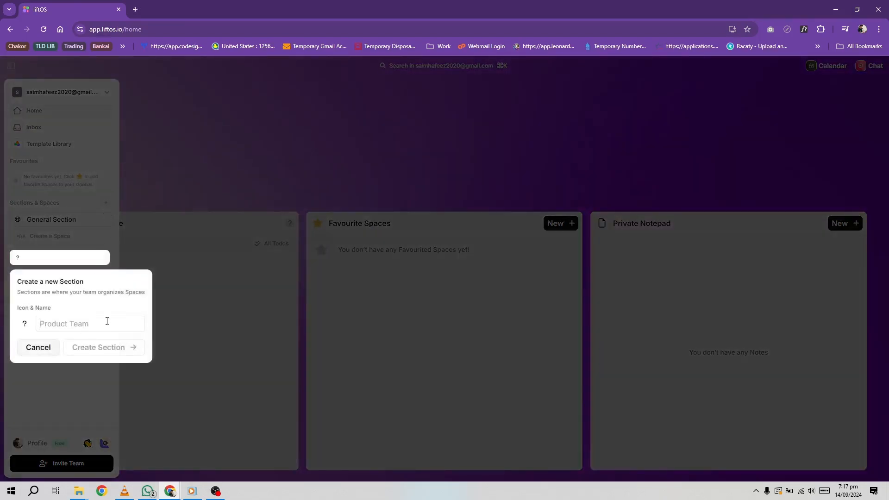
type("Ma")
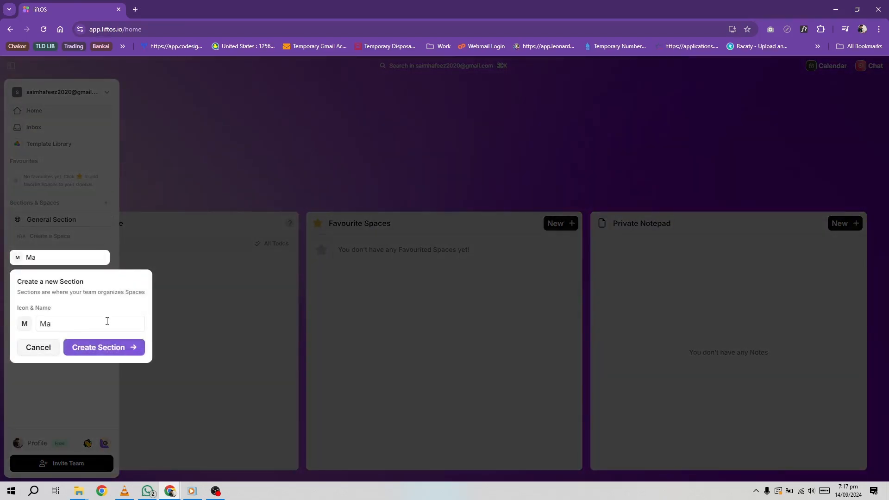
type("rketing Team")
left_click(116, 344)
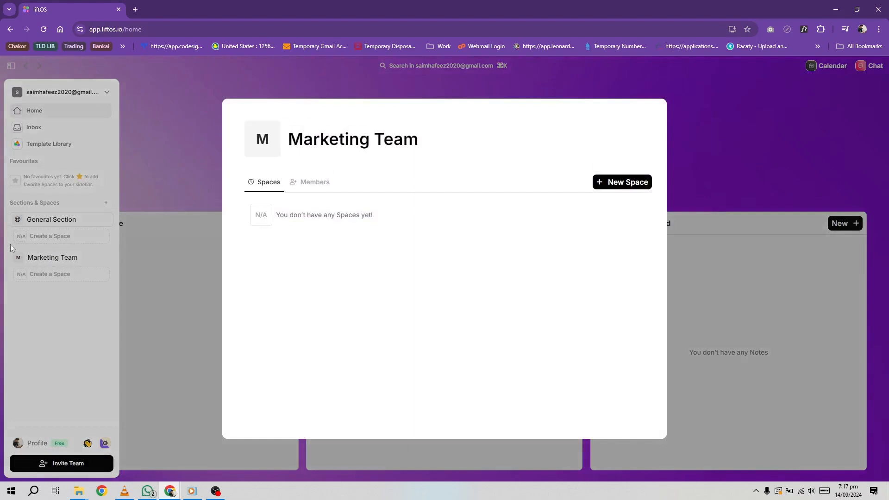
- Look through the icons available for the Marketing Team section, leaving its icon unassigned, and close the section's details
left_click(268, 150)
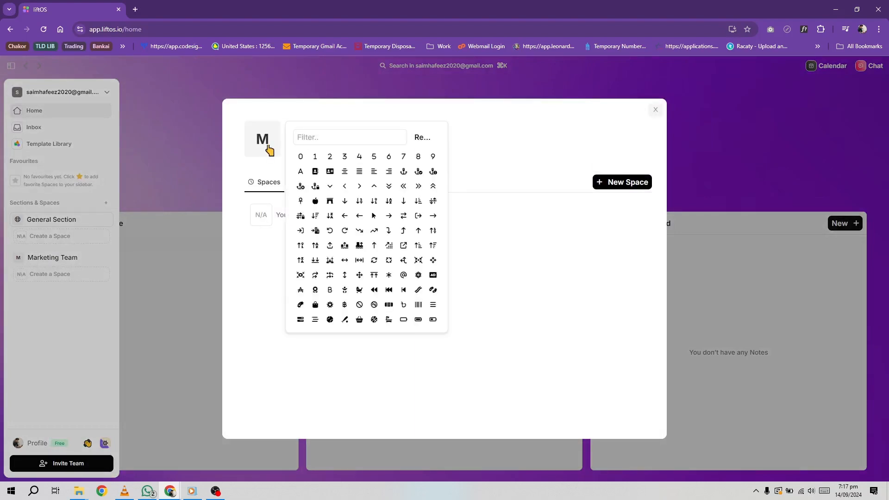
scroll(361, 288, "down", 1)
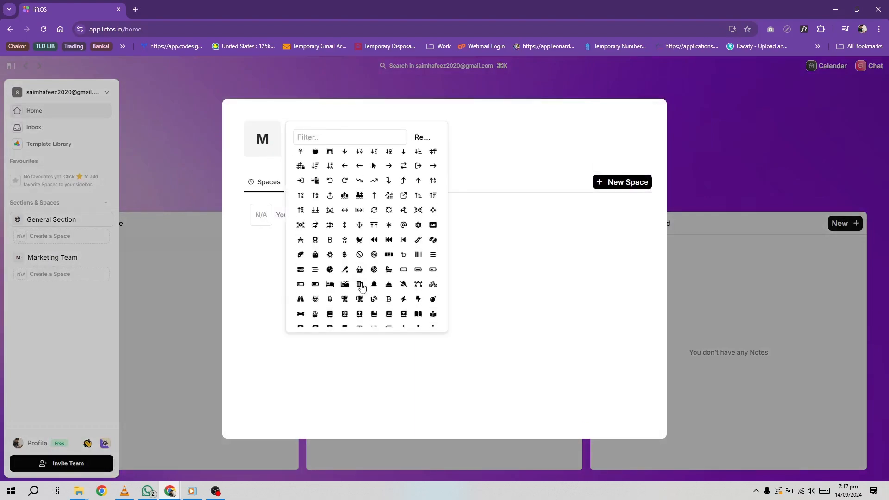
scroll(361, 288, "up", 1)
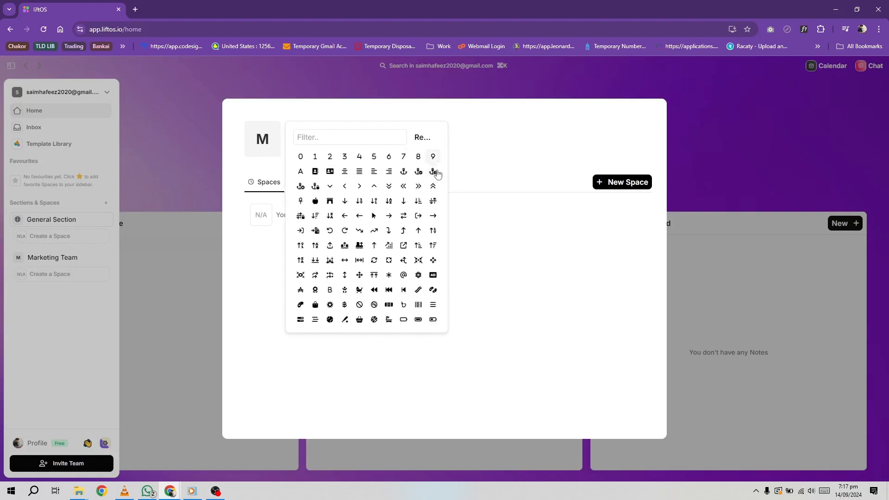
left_click(486, 174)
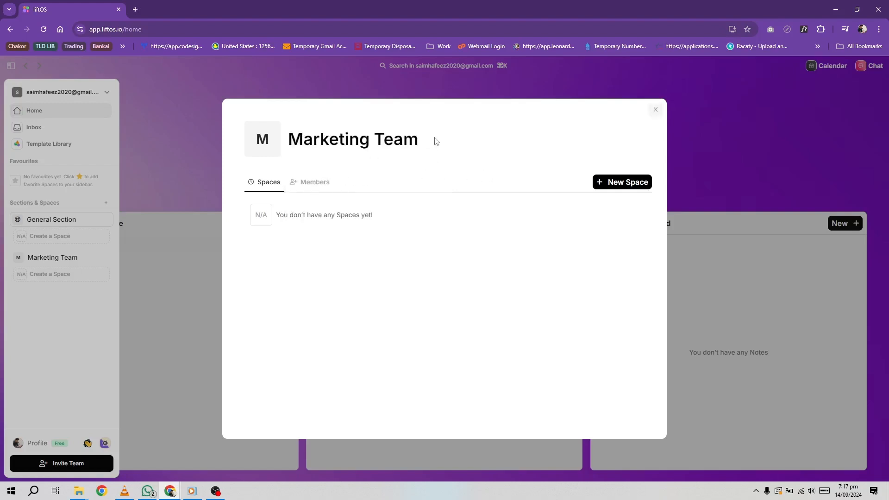
left_click(60, 297)
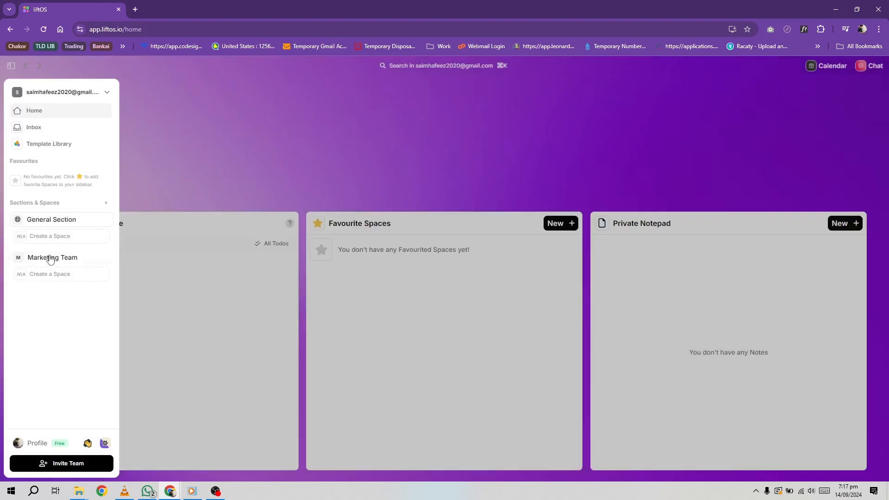
- Browse the template library for a Marketing Team space, viewing the product management, software development, marketing and all templates
left_click(99, 258)
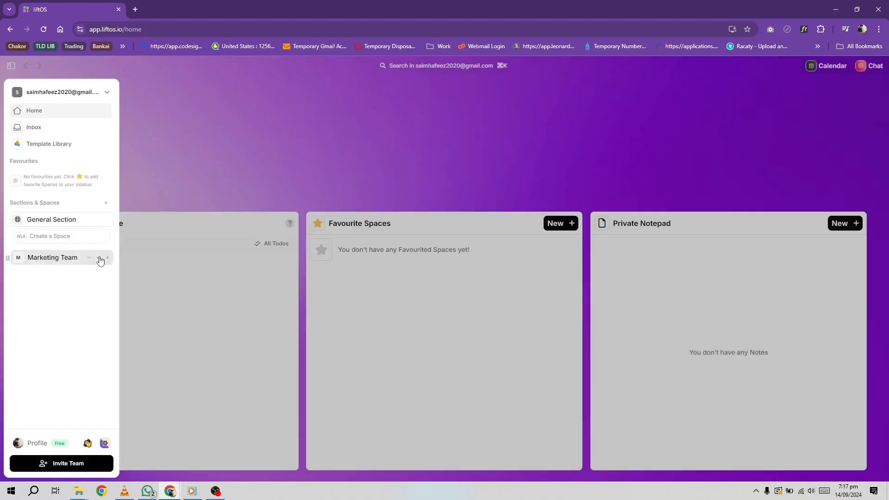
left_click(99, 258)
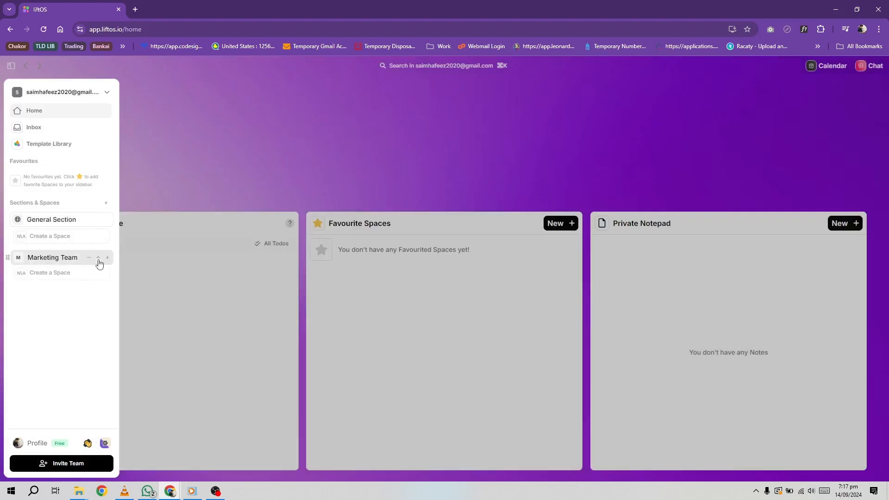
left_click(76, 276)
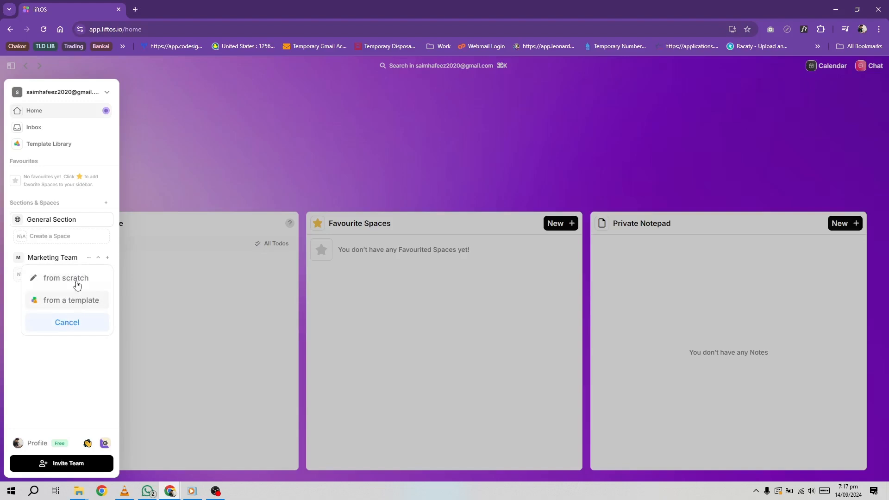
left_click(78, 305)
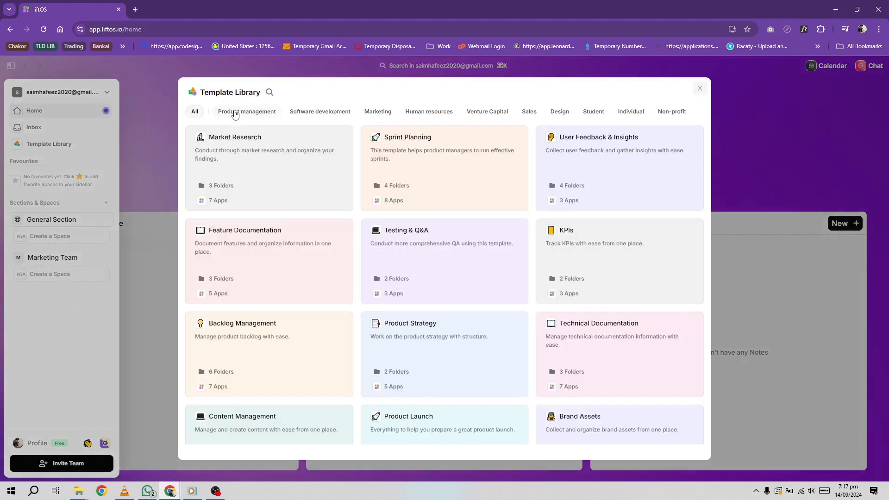
left_click(235, 113)
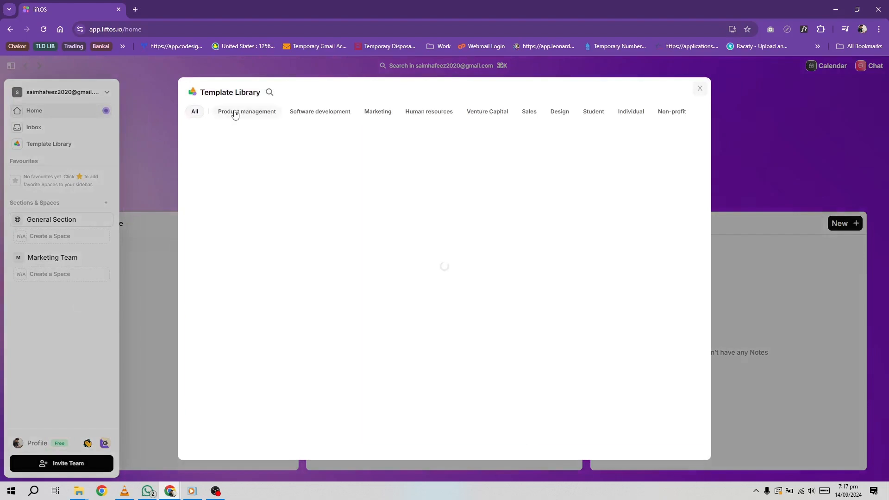
left_click(313, 112)
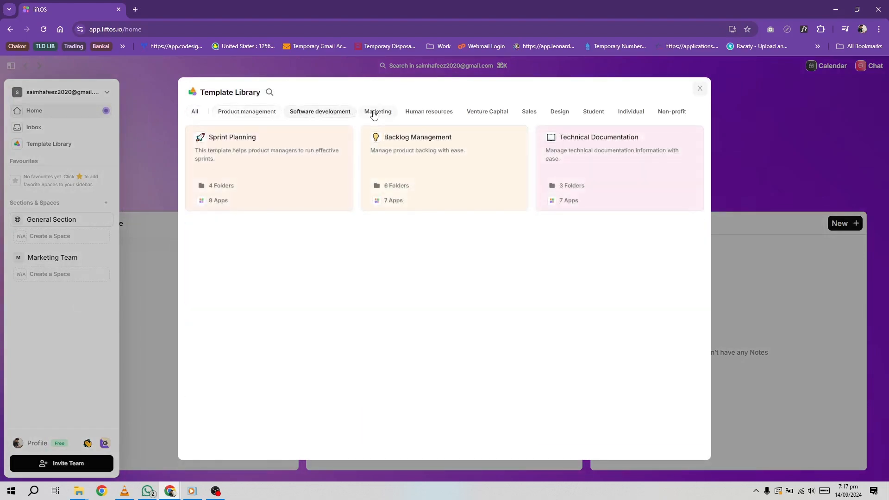
left_click(375, 113)
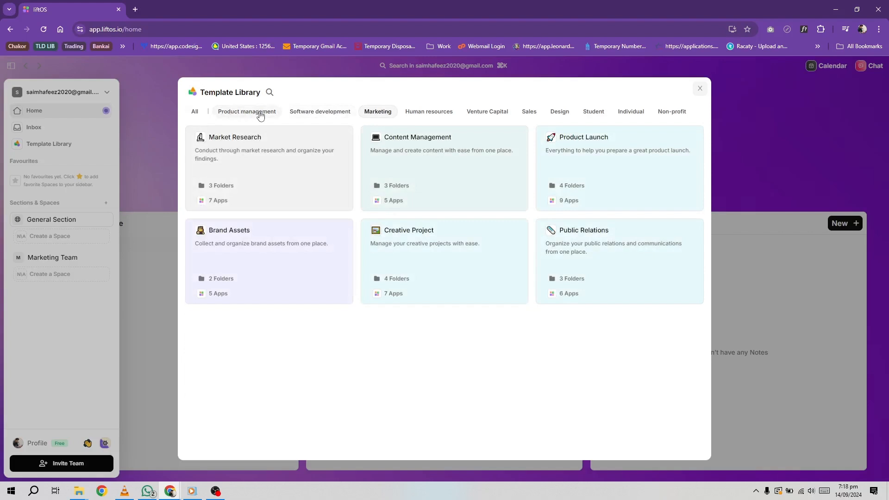
left_click(195, 112)
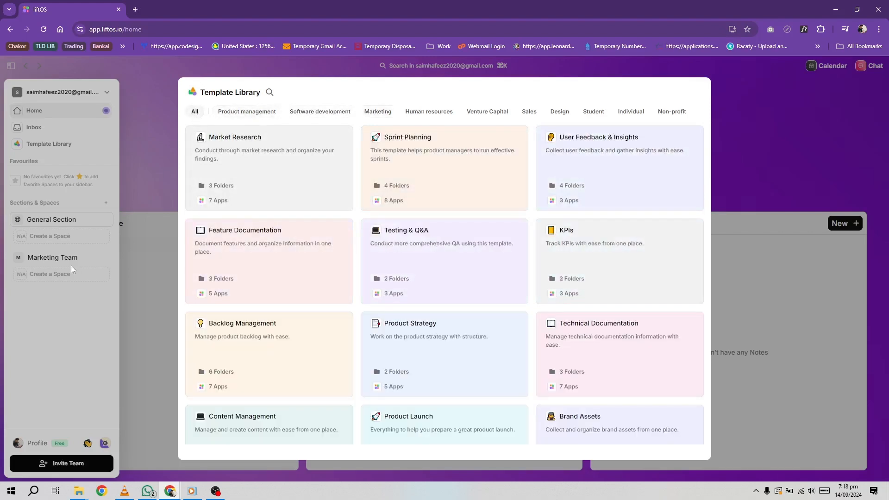
left_click(71, 266)
- Create a space from scratch in the Marketing Team section and open it
left_click(51, 273)
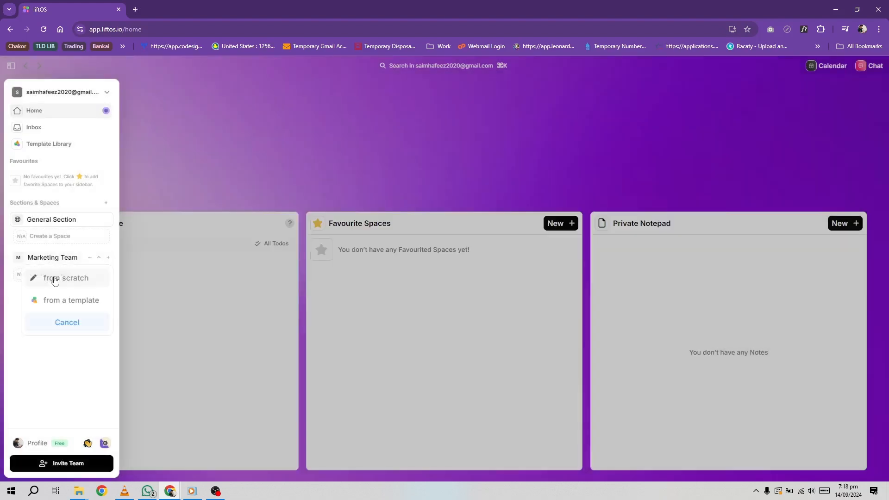
left_click(76, 281)
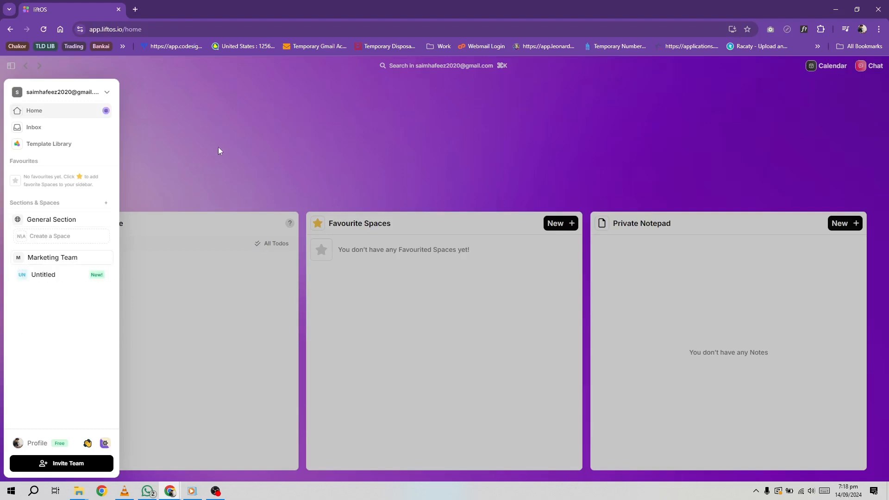
left_click(54, 275)
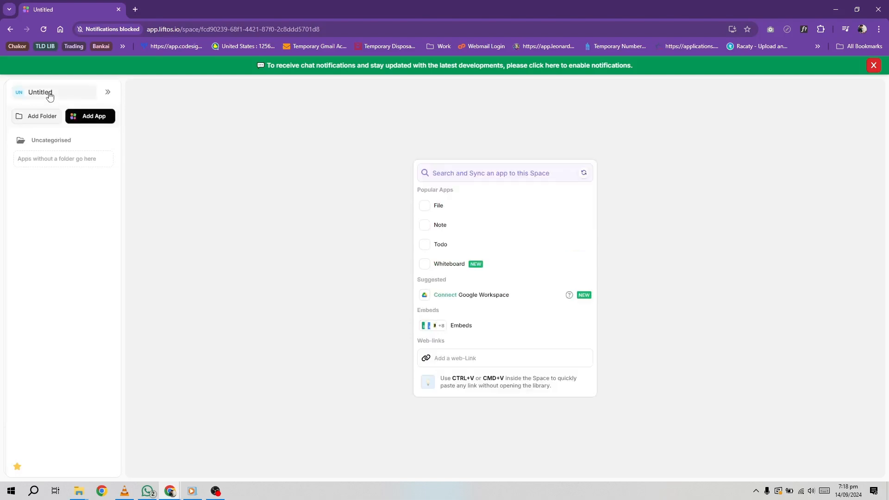
- Rename the new space as Client A
left_click(50, 94)
left_click(70, 119)
key("ctrl+a")
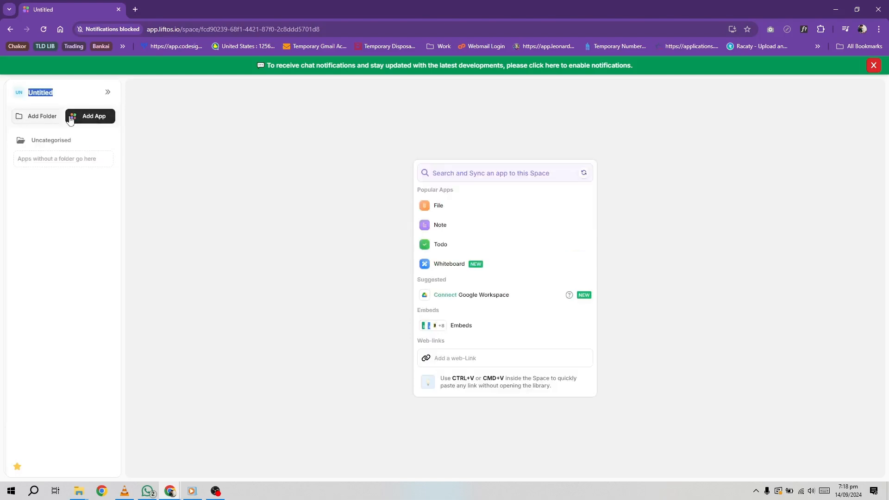
type("Client A")
key("Return")
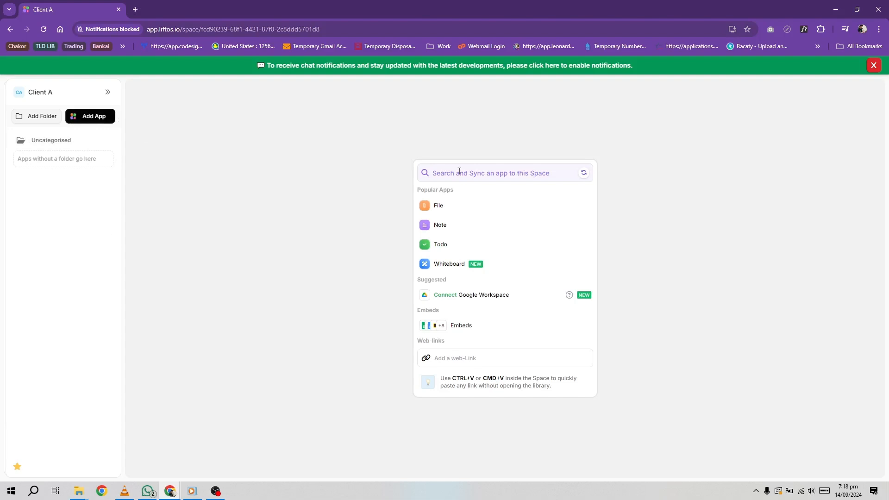
- Set the Client A space's icon to the green money-mouth face emoji
left_click(19, 95)
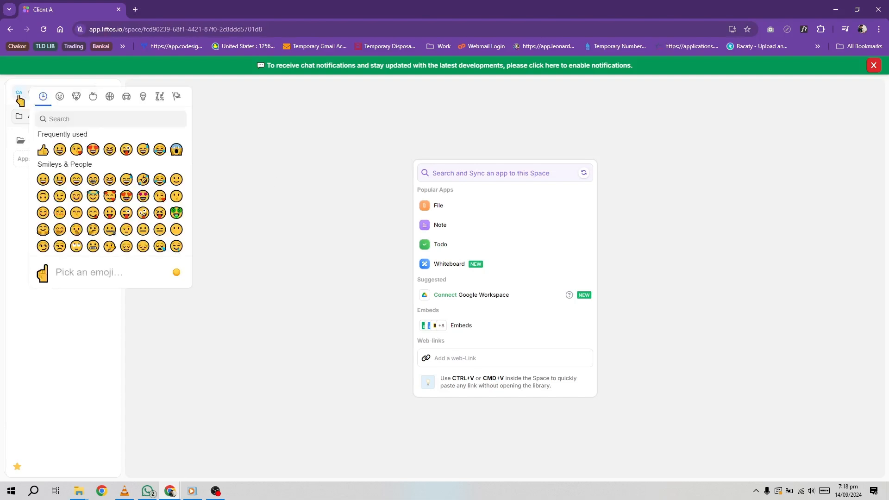
scroll(136, 233, "down", 1)
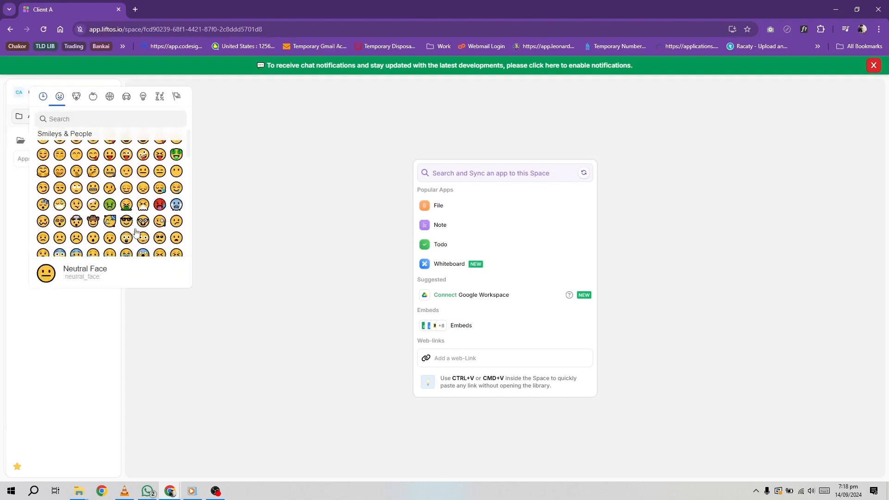
left_click(179, 157)
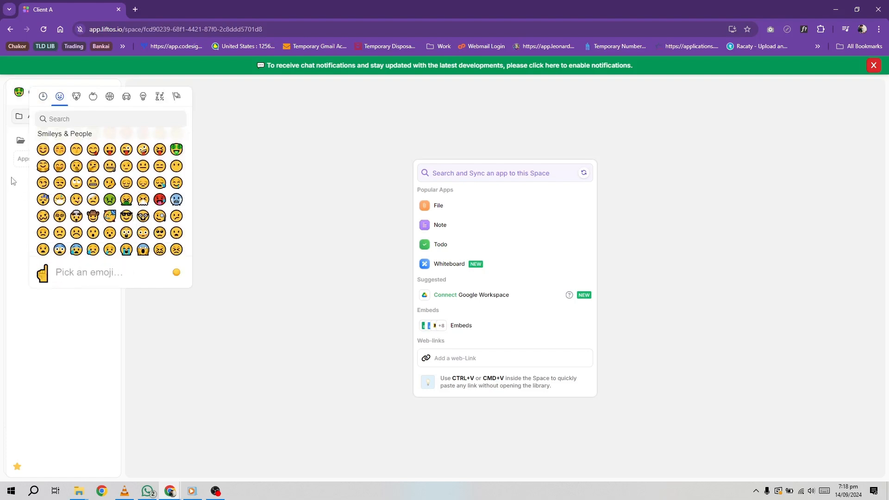
left_click(24, 172)
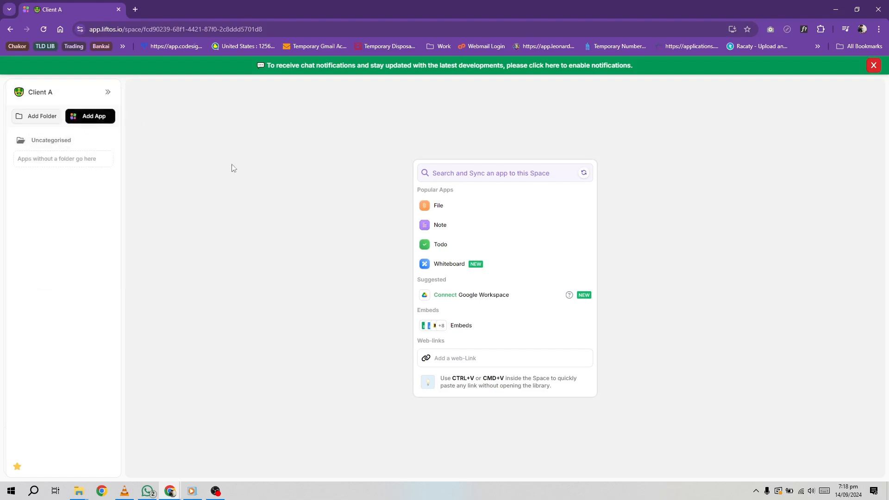
- Add two new folders to the Client A space below Uncategorised
mouse_move(582, 180)
mouse_move(51, 141)
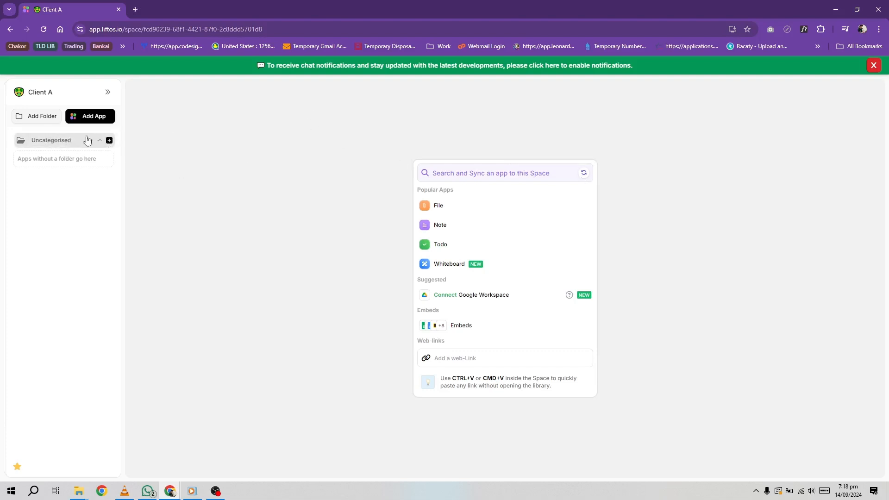
left_click(40, 116)
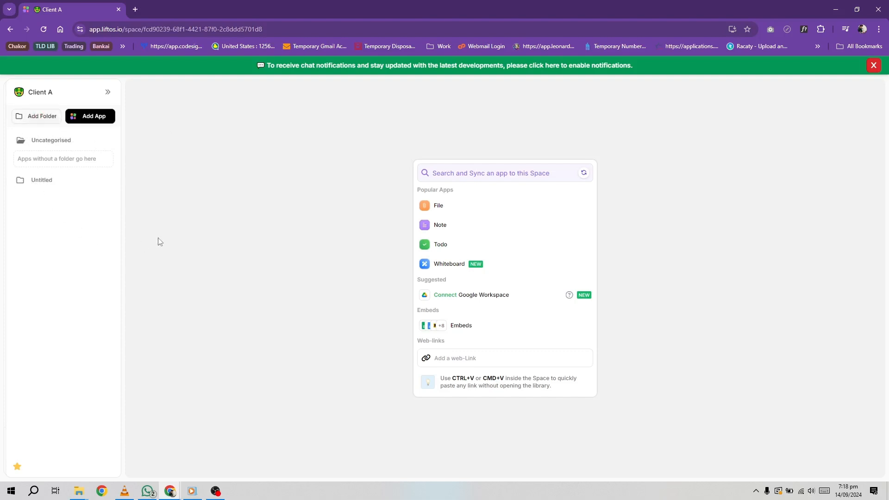
left_click(47, 185)
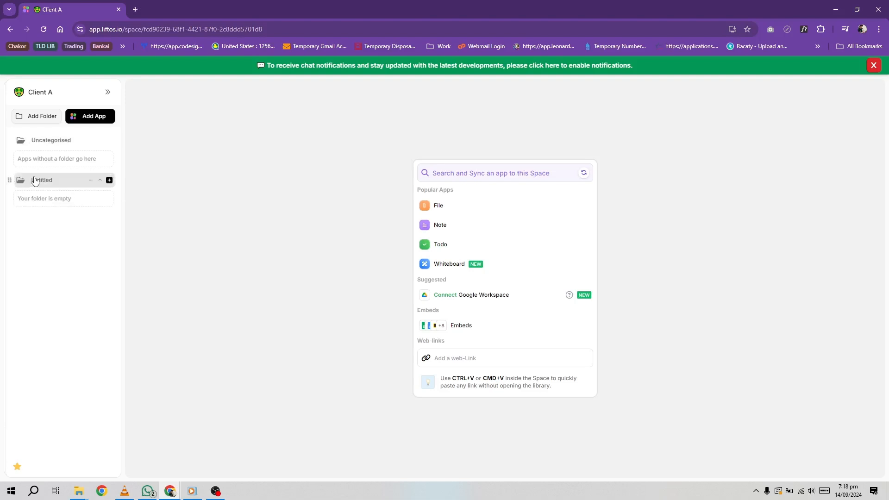
double_click(35, 180)
left_click(79, 242)
left_click(41, 117)
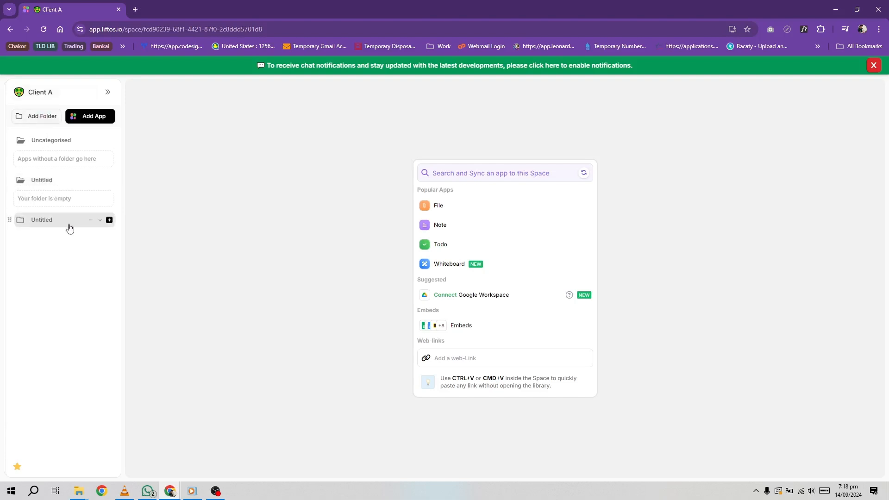
- Rename the first untitled folder as Q1
left_click(74, 183)
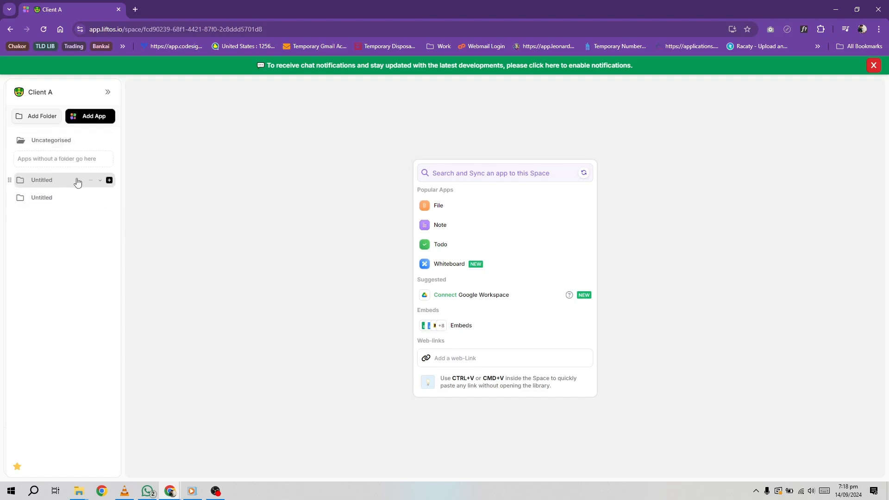
left_click(102, 181)
left_click(90, 180)
left_click(64, 199)
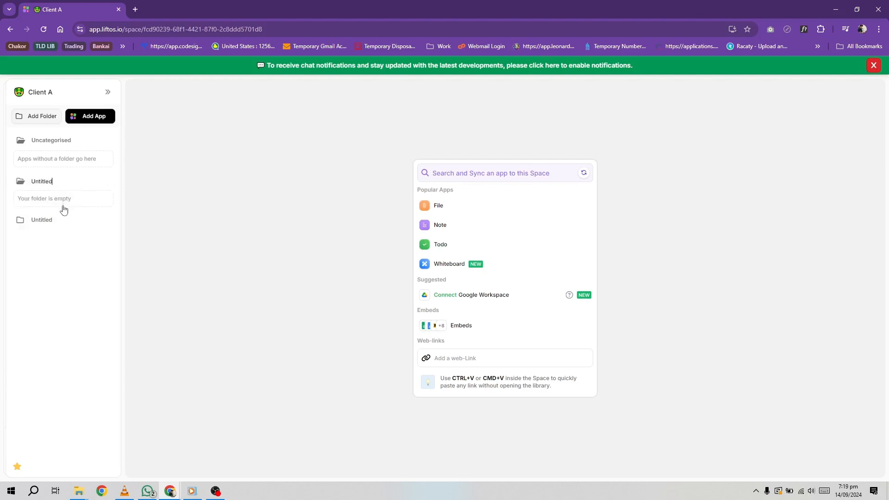
key("ctrl+a")
type("Q")
- Rename the remaining untitled folder below Q1 as Q2
left_click(68, 220)
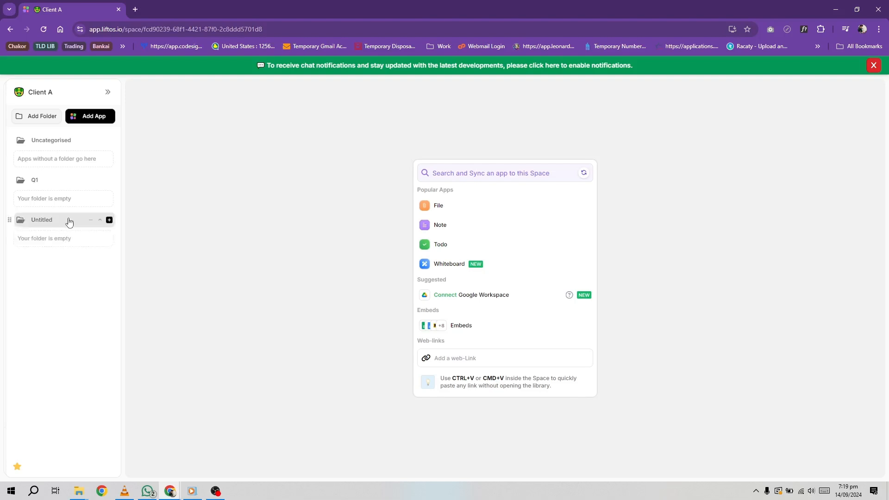
left_click(92, 221)
left_click(68, 239)
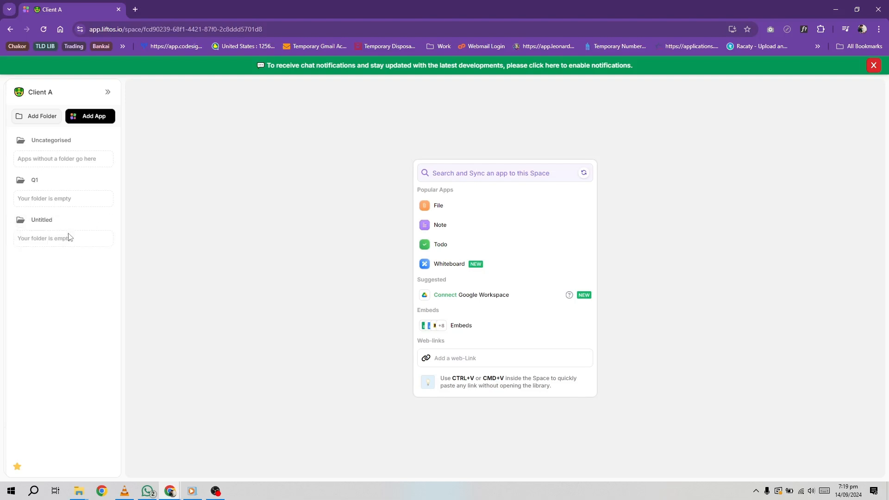
left_click(97, 218)
left_click(89, 221)
left_click(77, 240)
key("ctrl+a")
type("Q2")
key("Return")
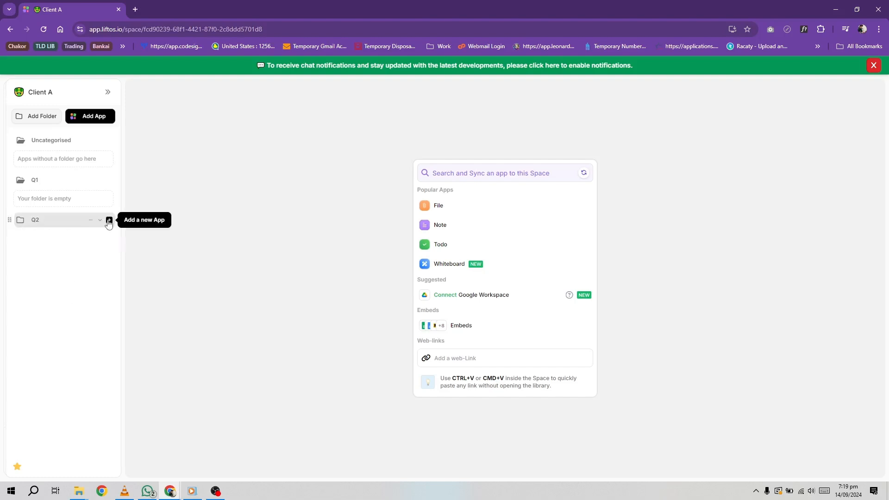
- Colour the Q1 folder purple and the Q2 folder green
left_click(20, 180)
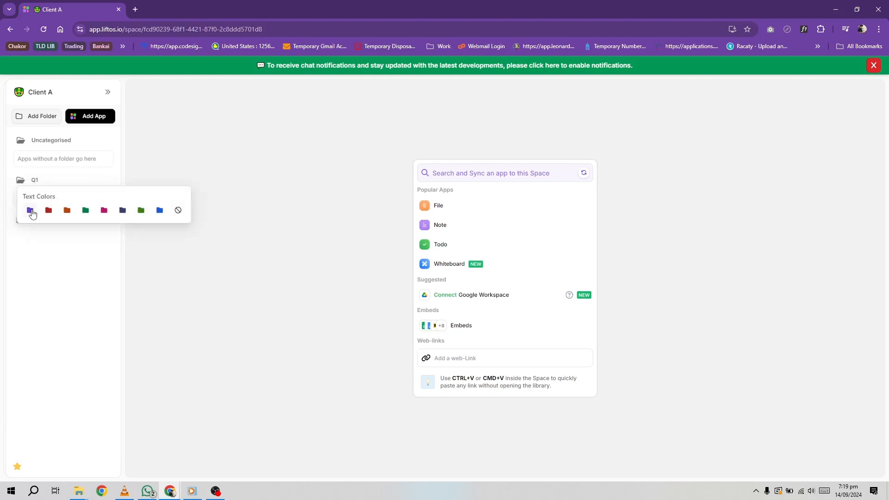
left_click(30, 210)
left_click(20, 220)
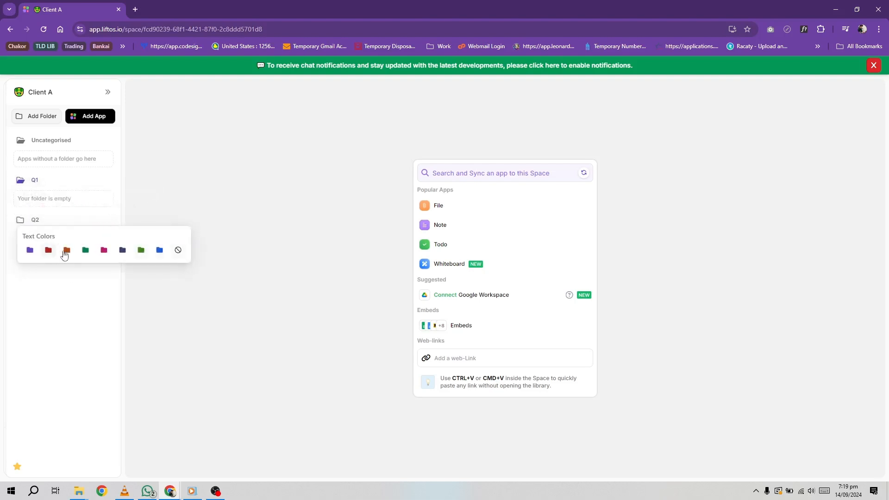
left_click(85, 254)
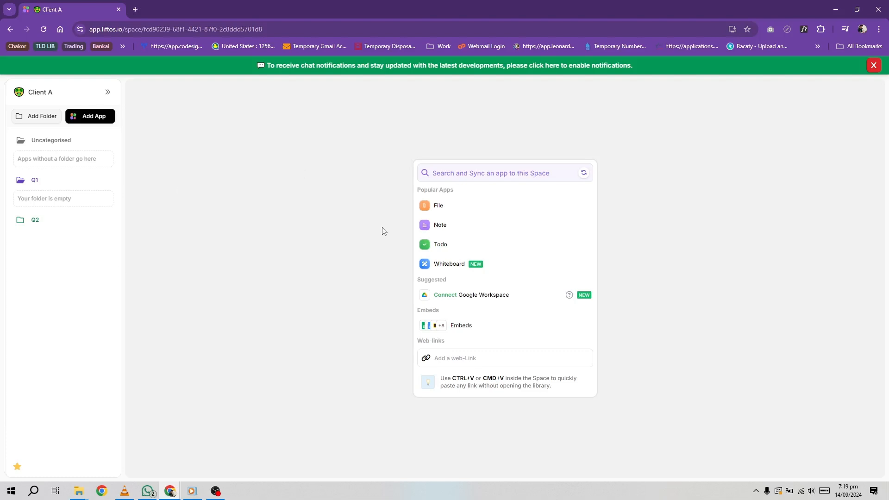
left_click(218, 492)
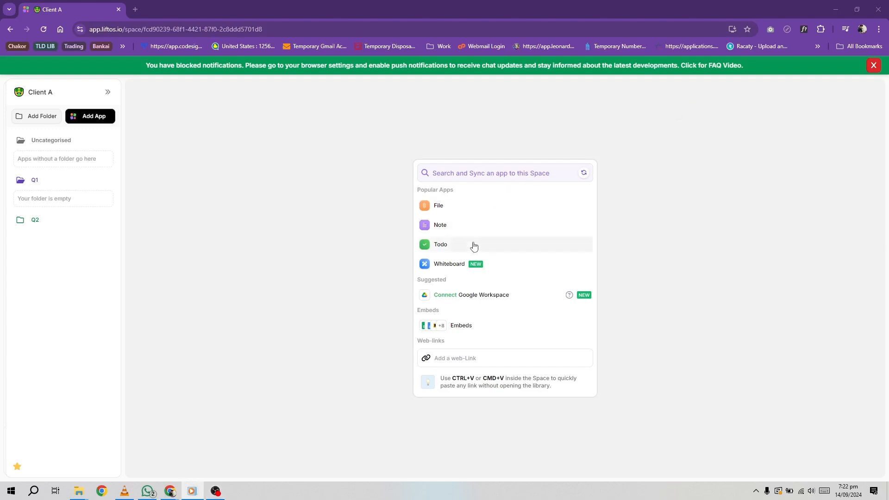
- Add a Todo app to the Client A space and create a to-do named Project Design under To do
left_click_drag(472, 243, 472, 244)
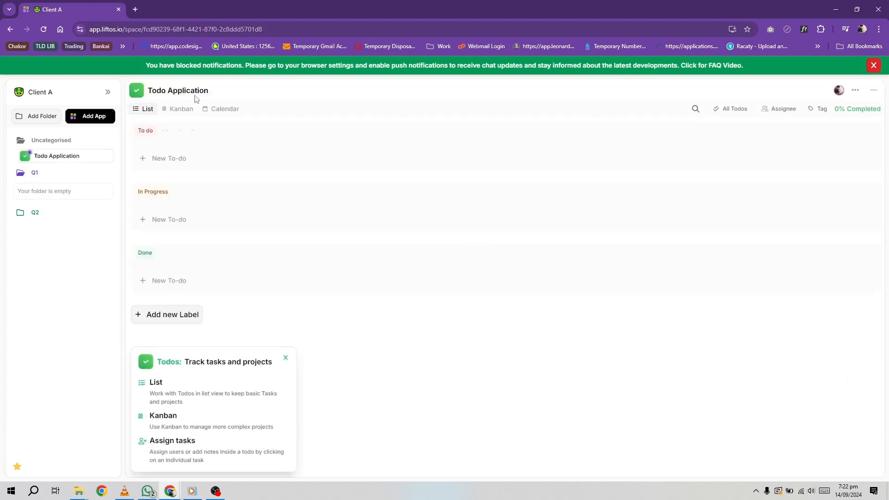
double_click(191, 93)
left_click(171, 160)
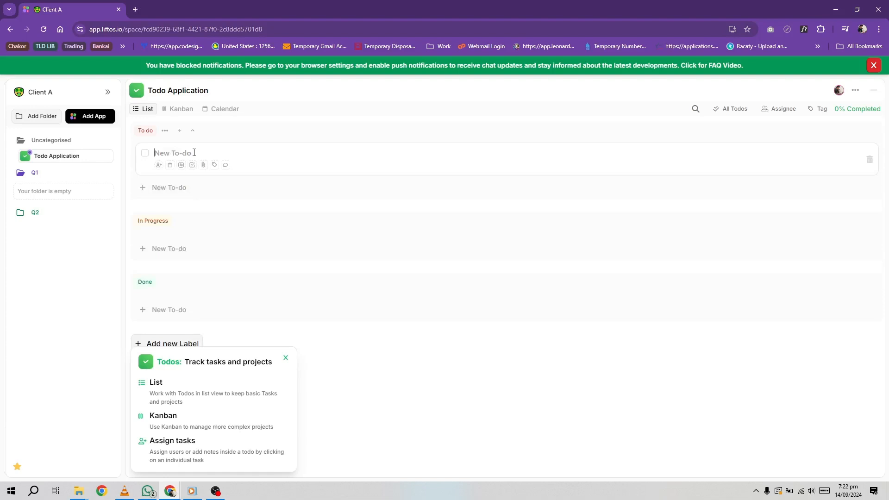
type("Project Design")
left_click(254, 204)
left_click(229, 152)
- Add a second to-do named Weekly Meeting below Project Design
left_click(186, 189)
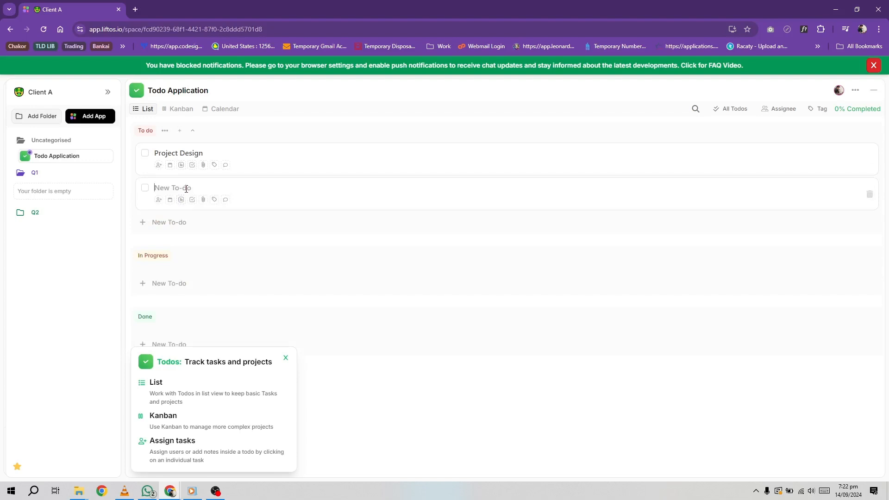
type("Weekly Meeting")
left_click(159, 200)
left_click(157, 172)
left_click(224, 489)
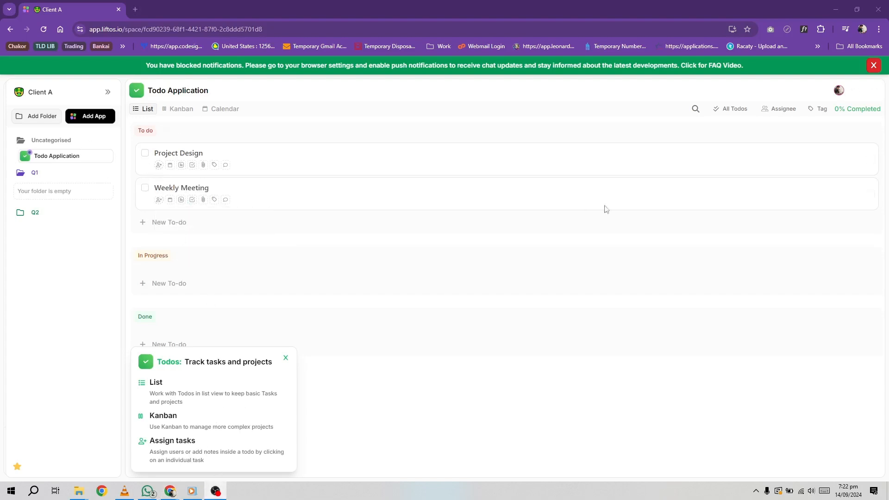
left_click(788, 236)
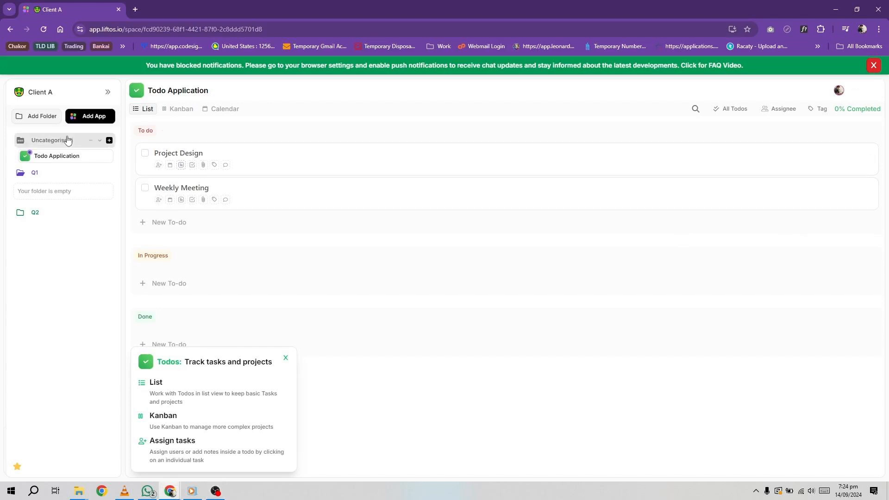
- Add a Note app to the Client A space
left_click(96, 120)
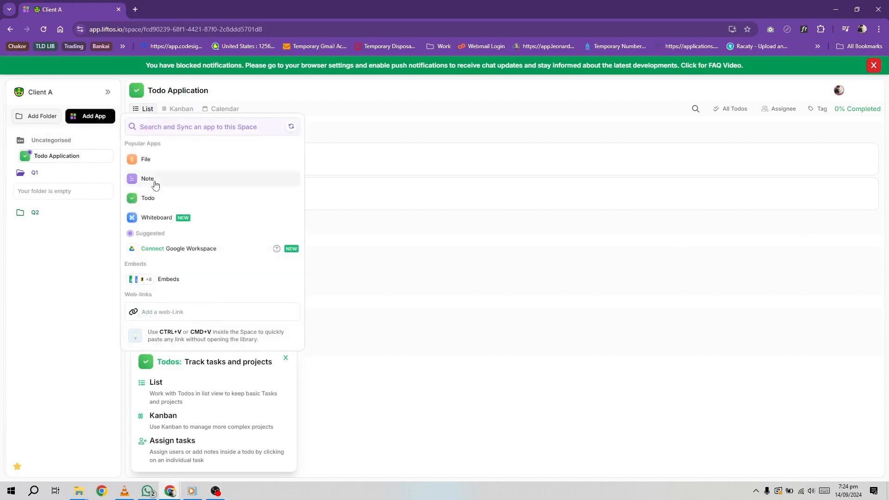
left_click_drag(154, 182, 258, 206)
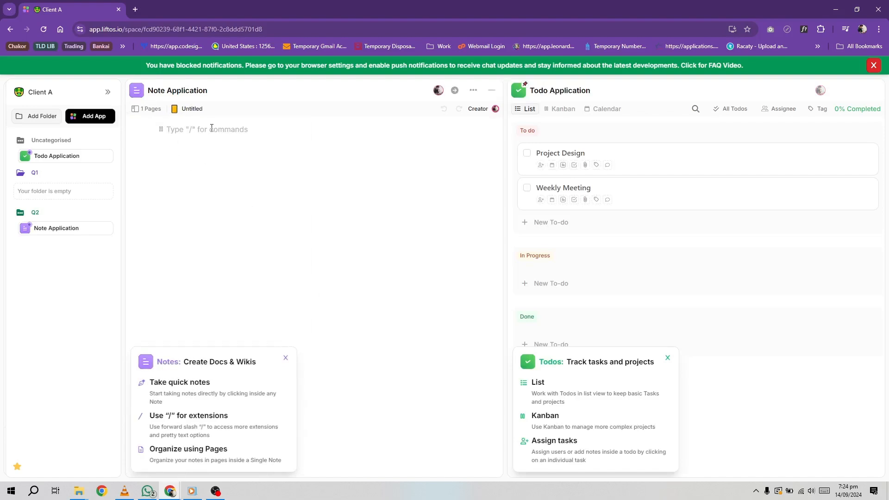
type("/")
scroll(278, 194, "down", 2)
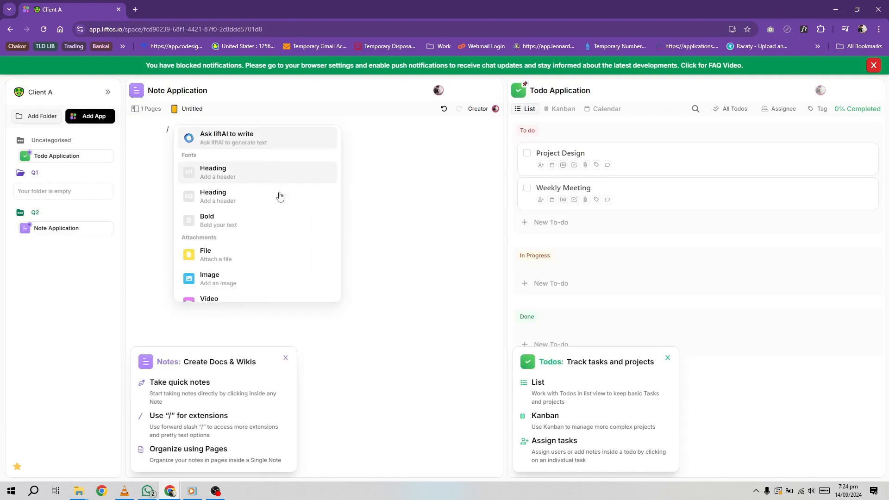
scroll(279, 195, "up", 2)
scroll(279, 195, "down", 1)
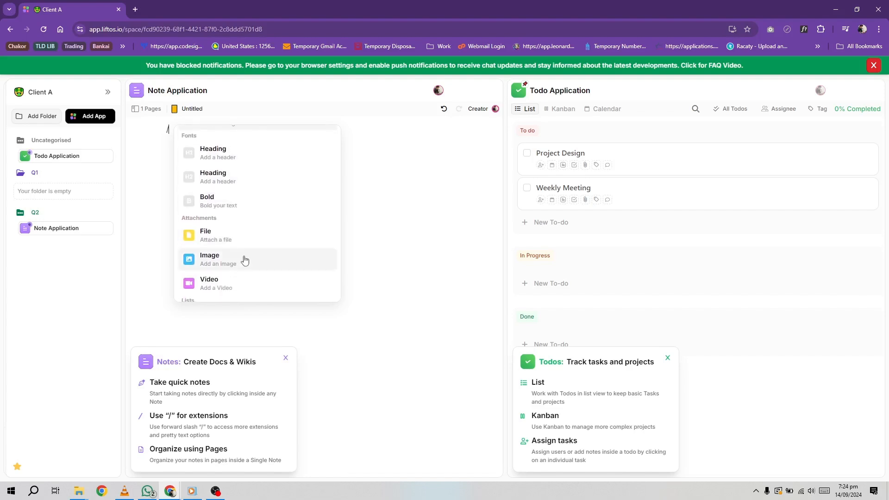
left_click(272, 241)
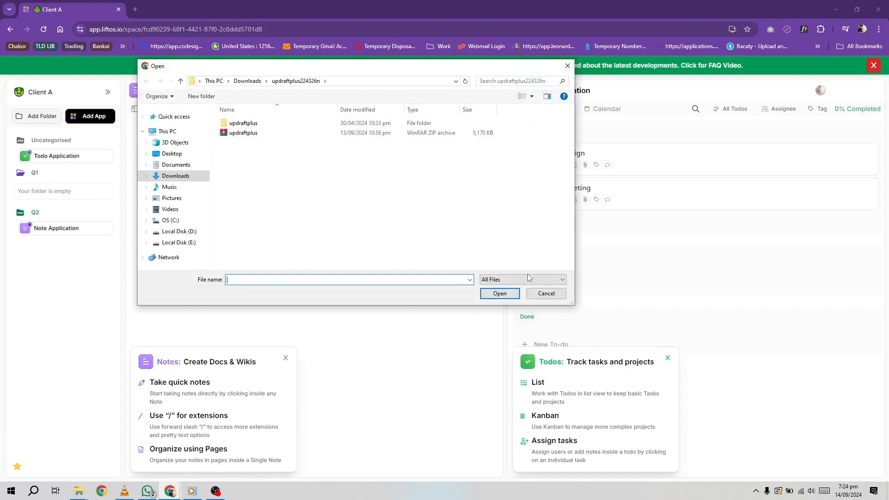
left_click(537, 293)
- Insert a large heading reading "Heading" as the first line of the note
type("/")
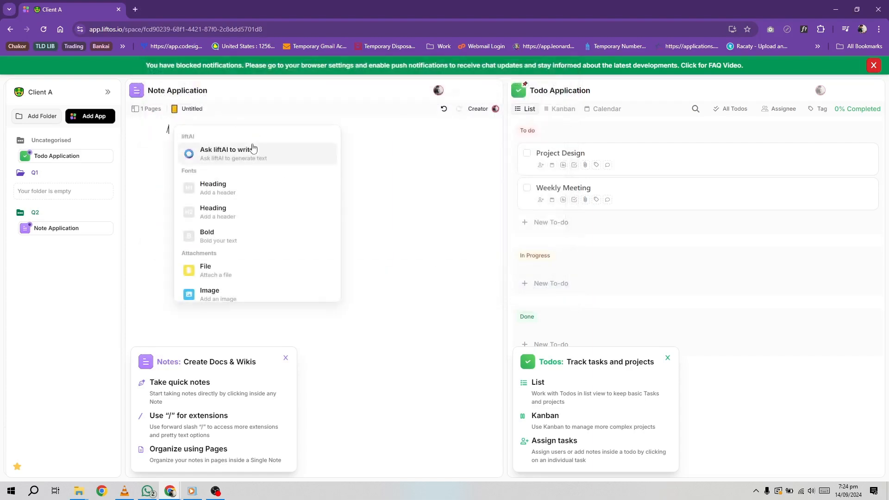
left_click(240, 189)
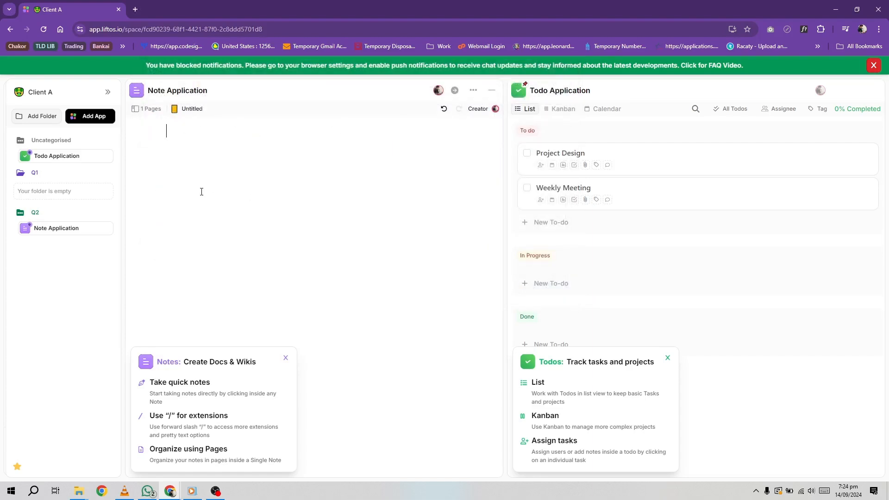
type("Heading")
key("Return")
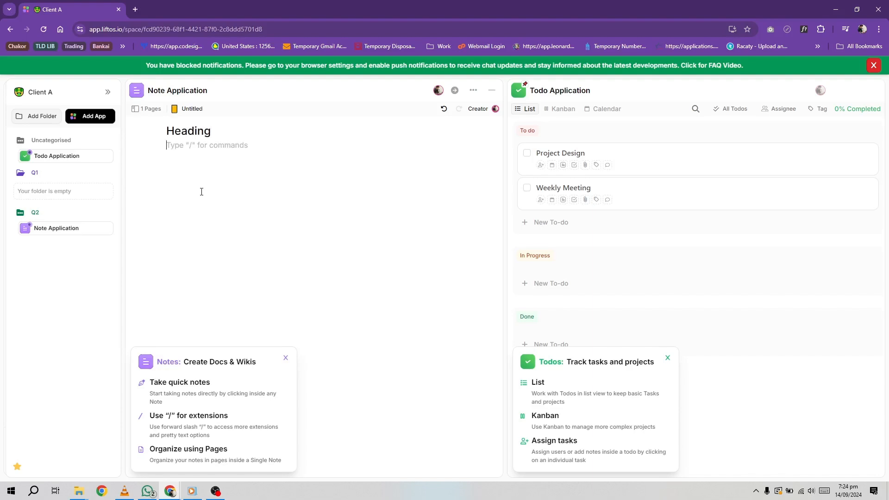
- Try to generate text below the heading with liftAI using the prompt "summary"
type("/")
left_click(223, 179)
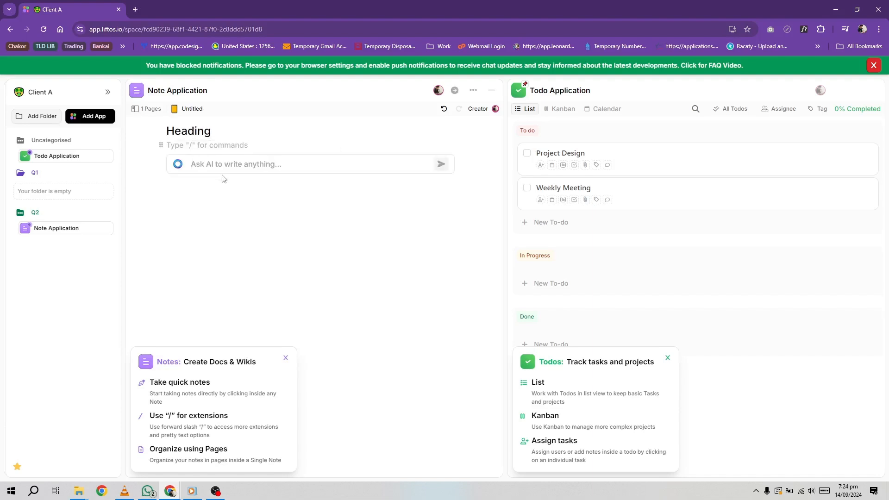
type("summary")
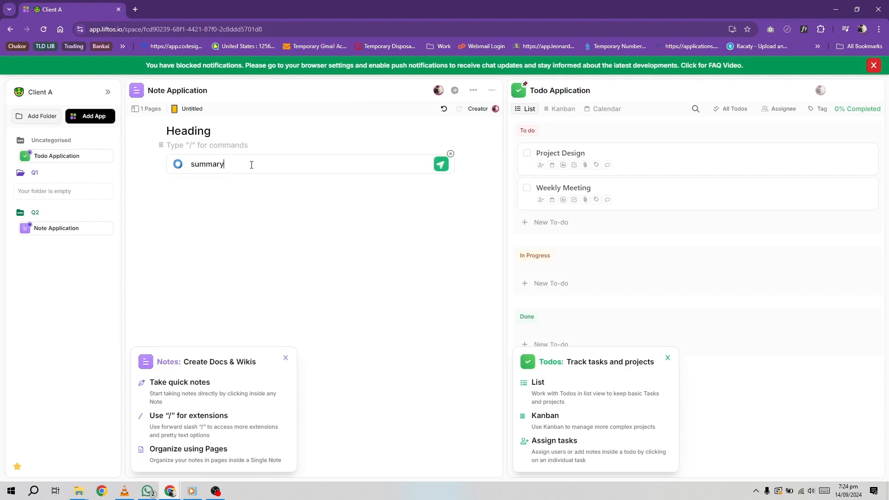
key("Return")
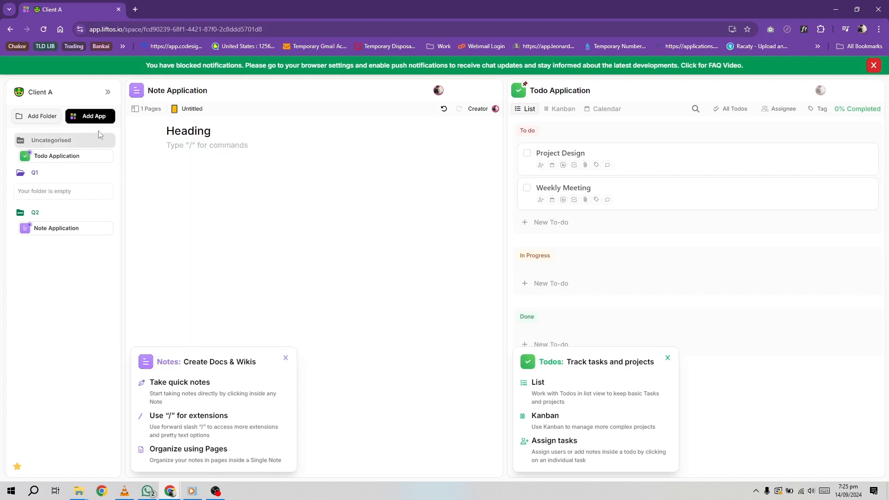
- Add a File app to the space and upload the four images in Downloads from the WhatsApp image through goku-heart-of-a-hero-f4
left_click(99, 116)
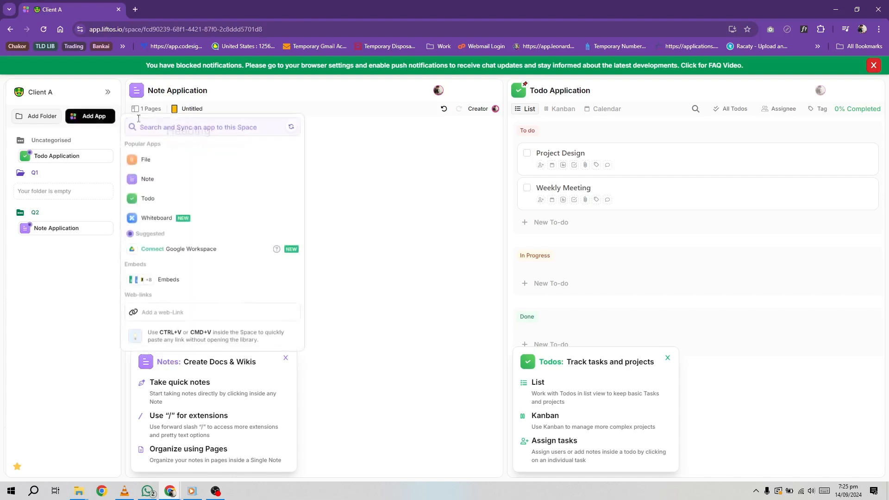
left_click(182, 165)
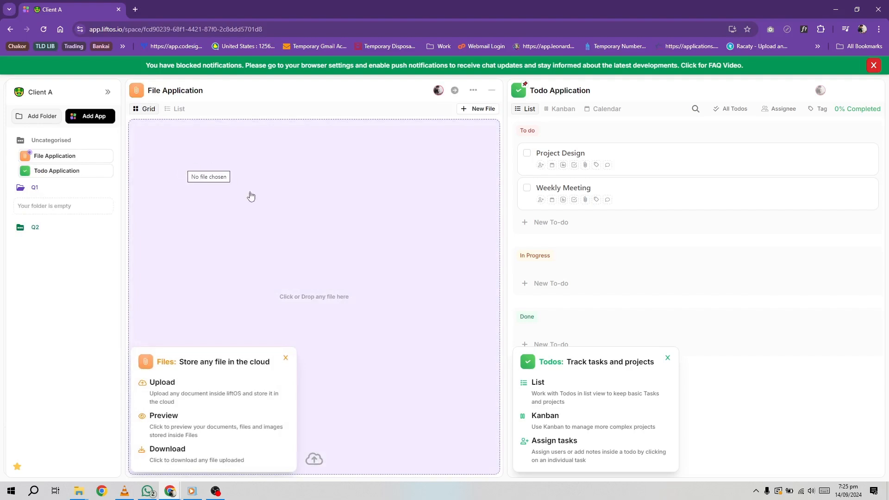
left_click(288, 192)
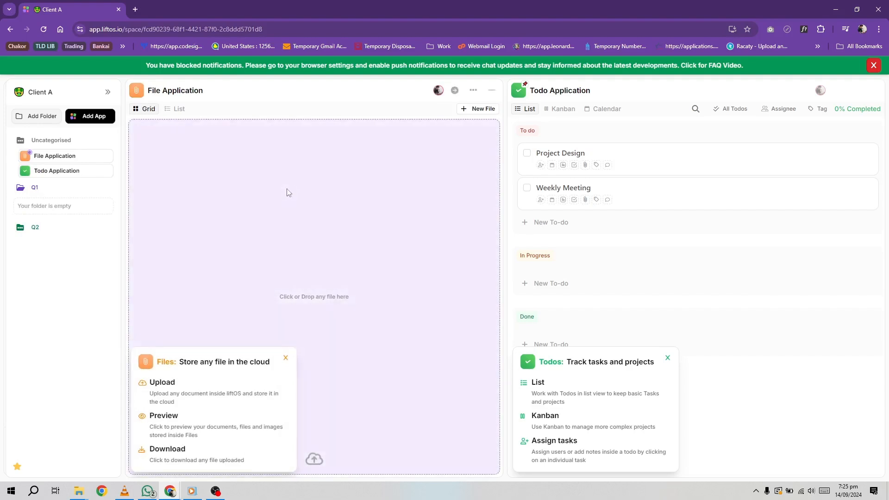
left_click(176, 176)
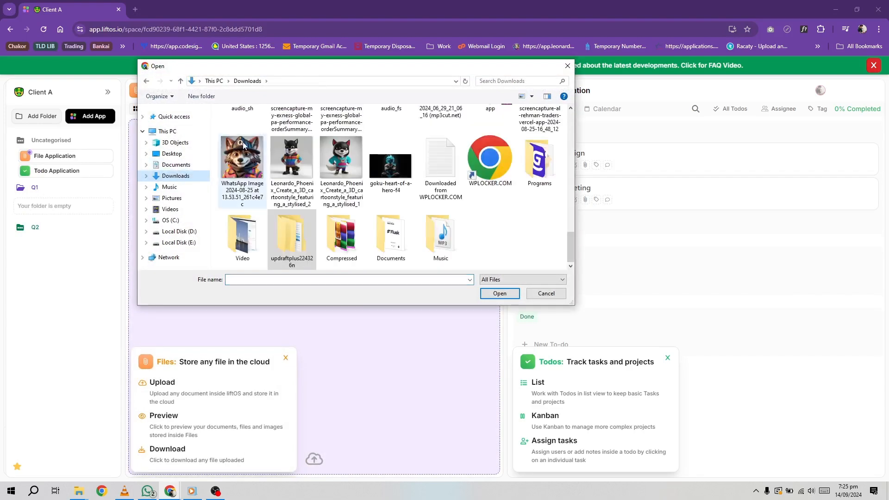
left_click(244, 144)
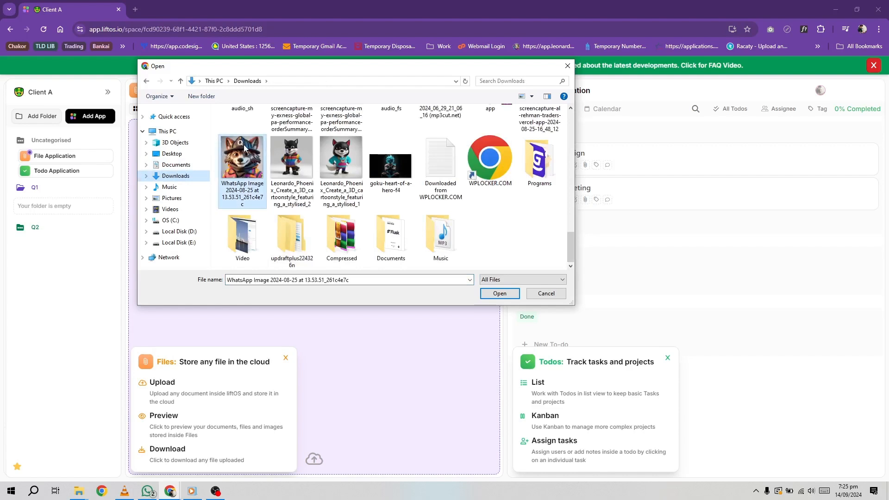
left_click(394, 167, "shift")
left_click(507, 291)
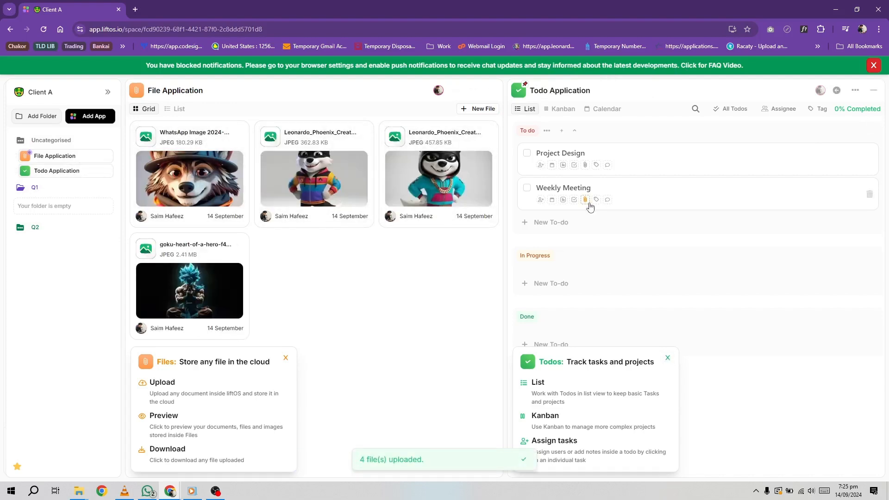
- Dismiss the notifications banner, and expand and collapse the workspace's navigation sidebar
left_click(873, 66)
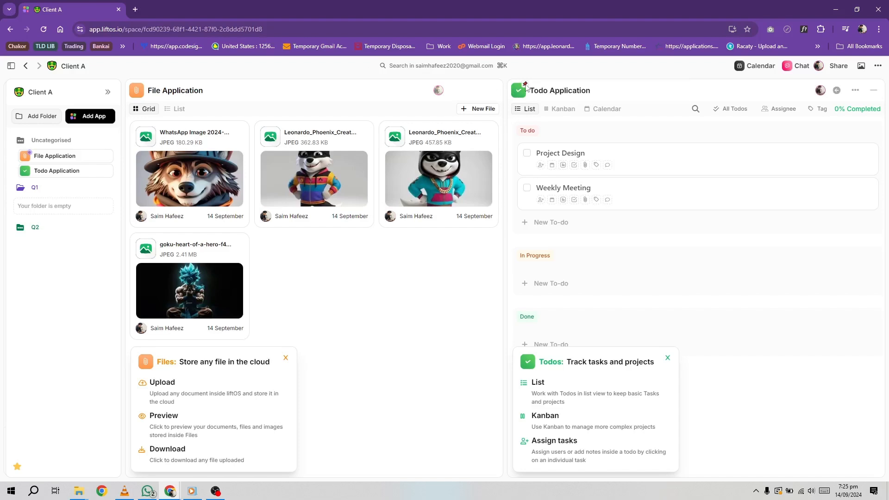
left_click(108, 95)
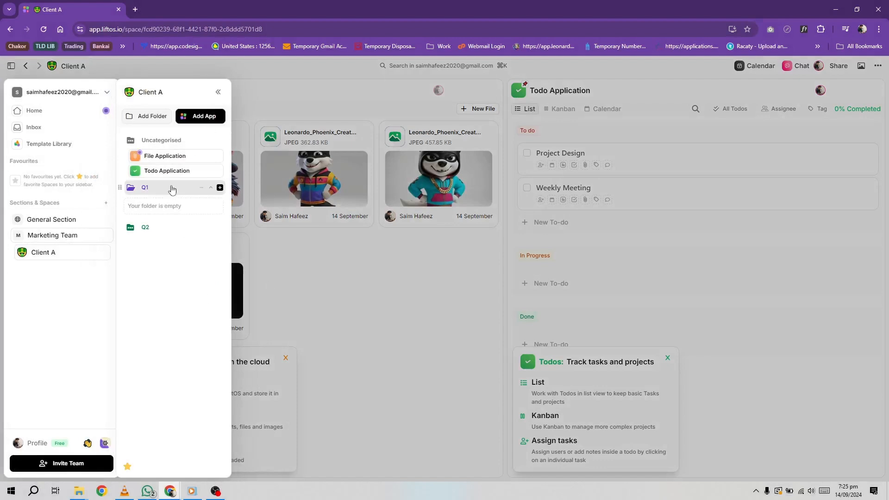
left_click(265, 71)
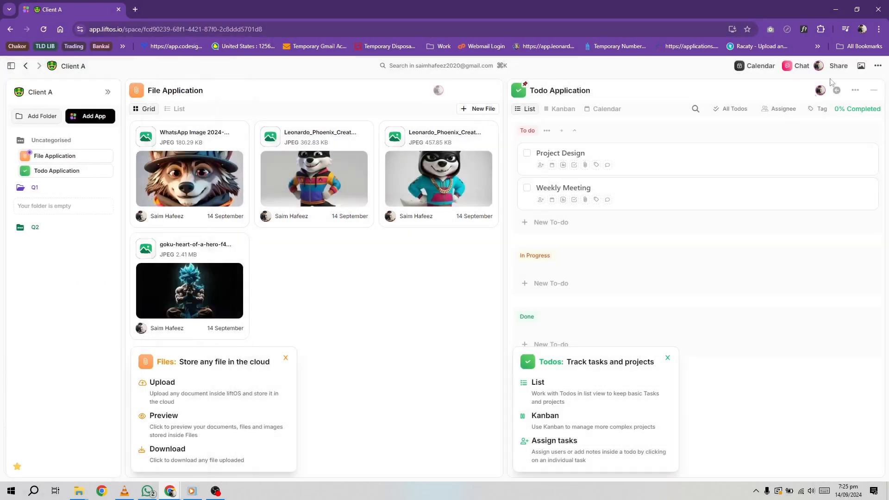
left_click(877, 66)
left_click(216, 490)
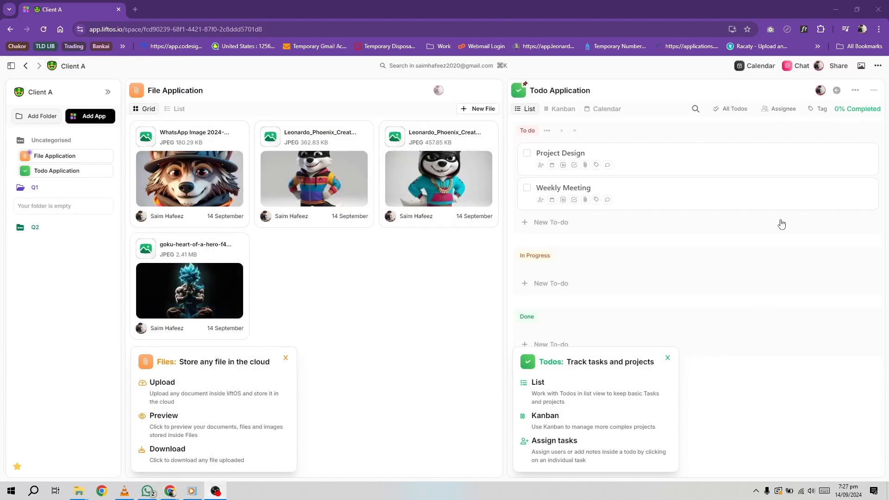
left_click(767, 313)
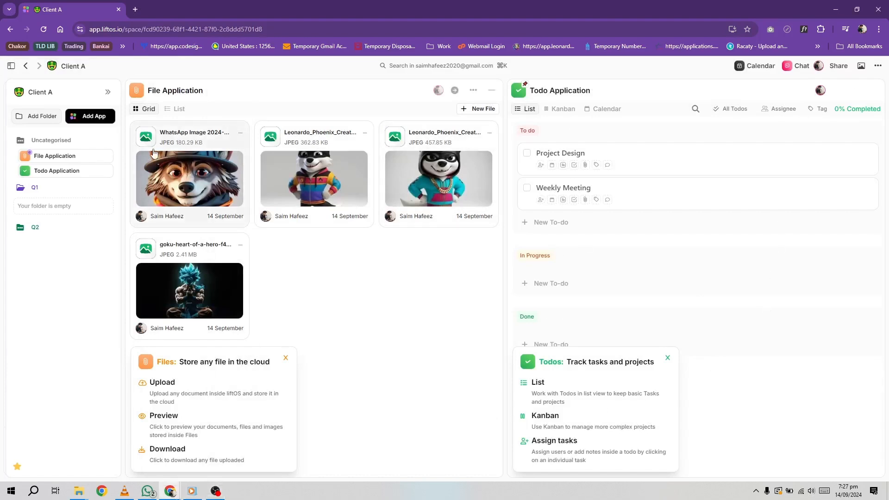
- Return to the home page and open the workspace settings to view the Google Workspace and Asana integrations
left_click(26, 65)
left_click(59, 96)
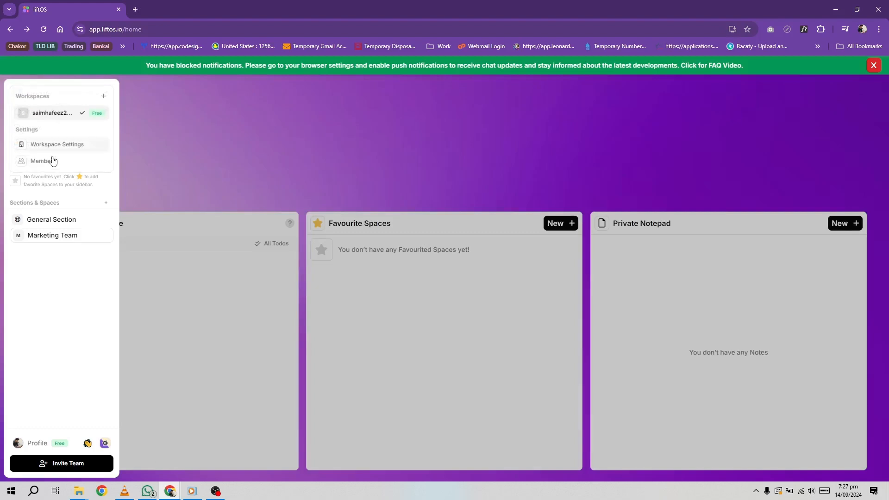
left_click(50, 160)
left_click(53, 92)
left_click(55, 92)
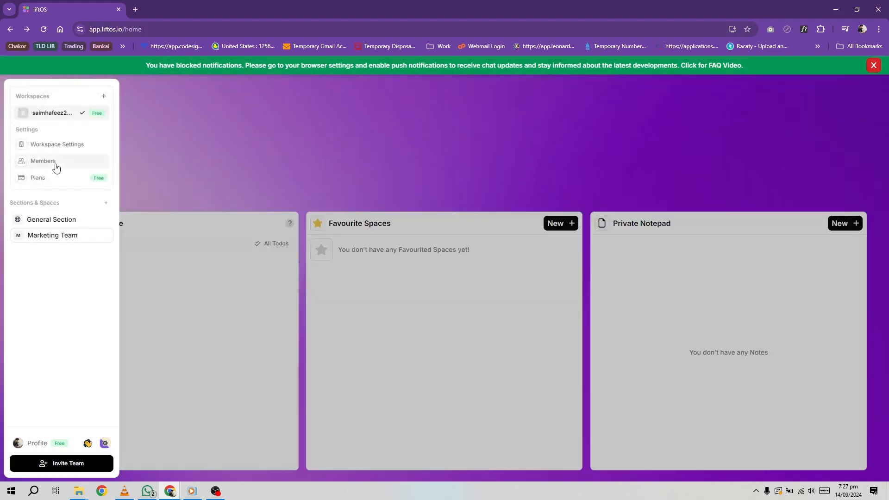
left_click(55, 144)
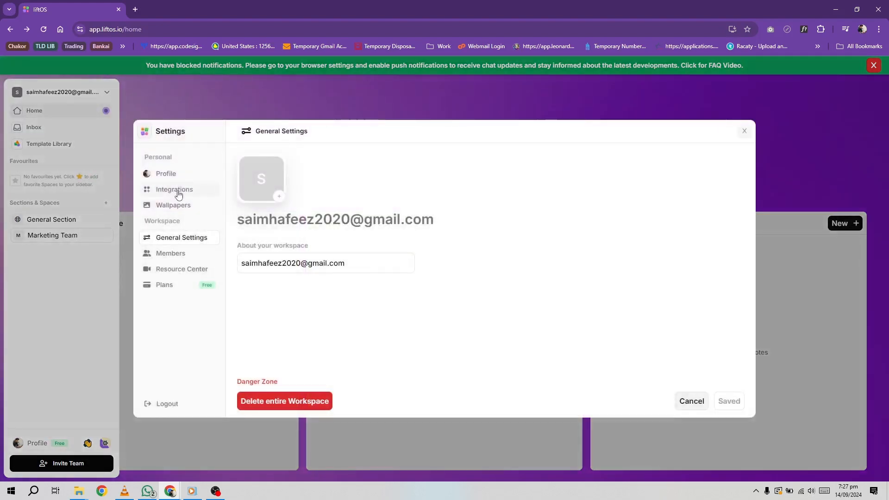
left_click(176, 190)
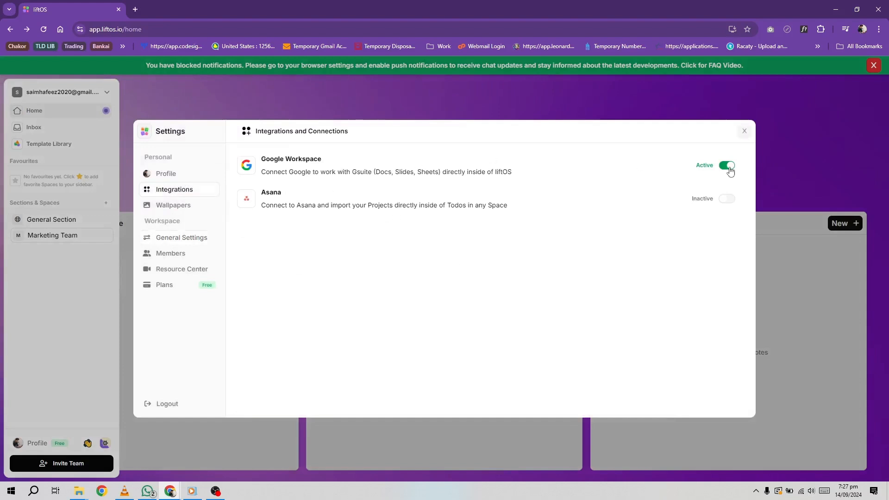
left_click(163, 96)
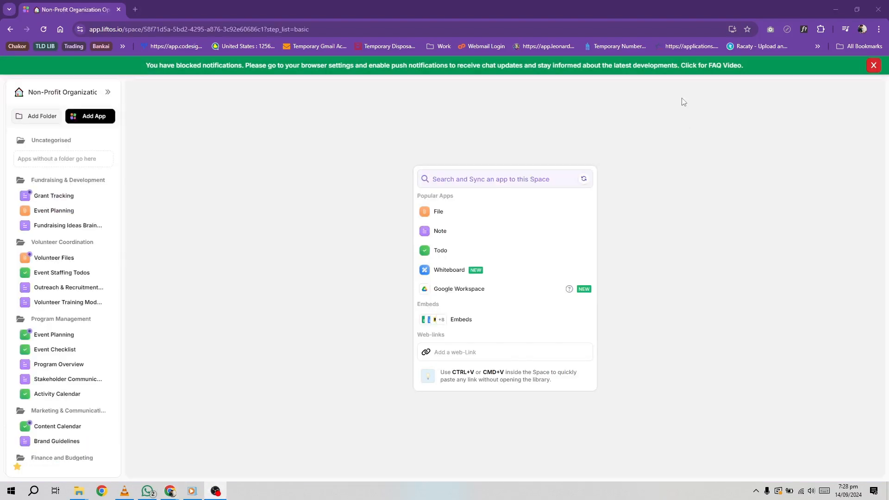
- Look through the Non-Profit Organization space's folders and the Google Workspace import and create options, and return to the app list
left_click(680, 99)
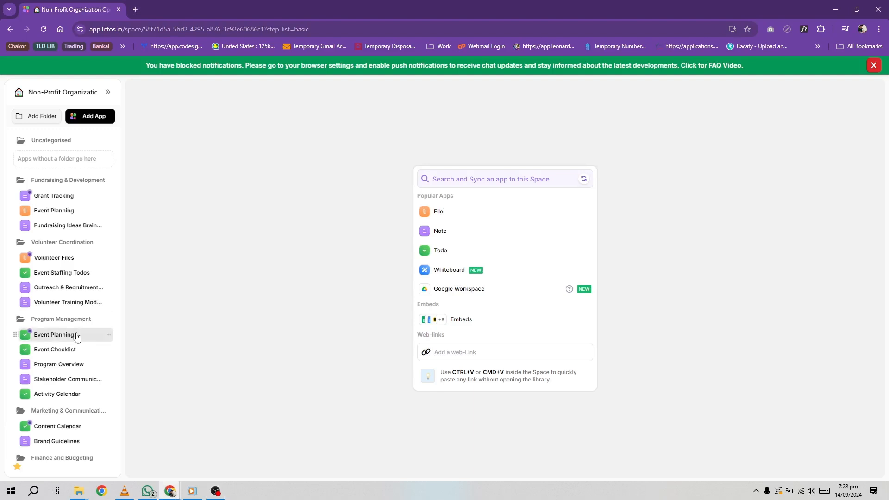
scroll(76, 336, "down", 3)
scroll(76, 337, "up", 3)
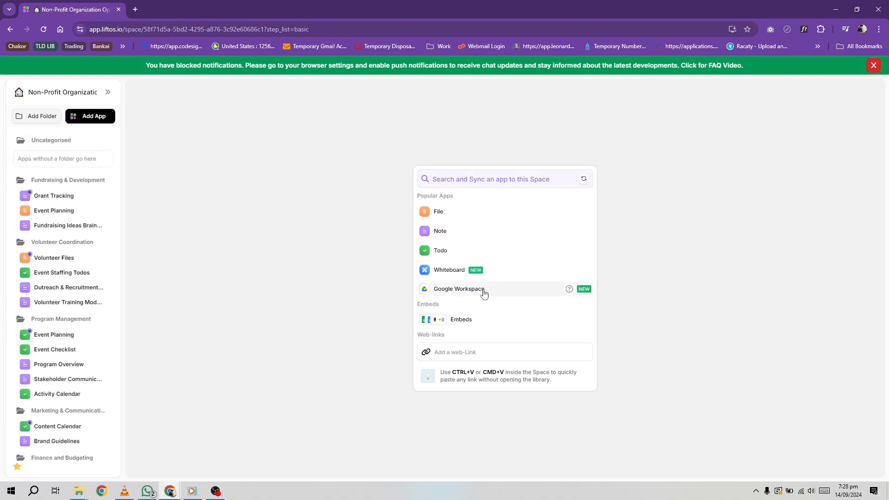
left_click(510, 294)
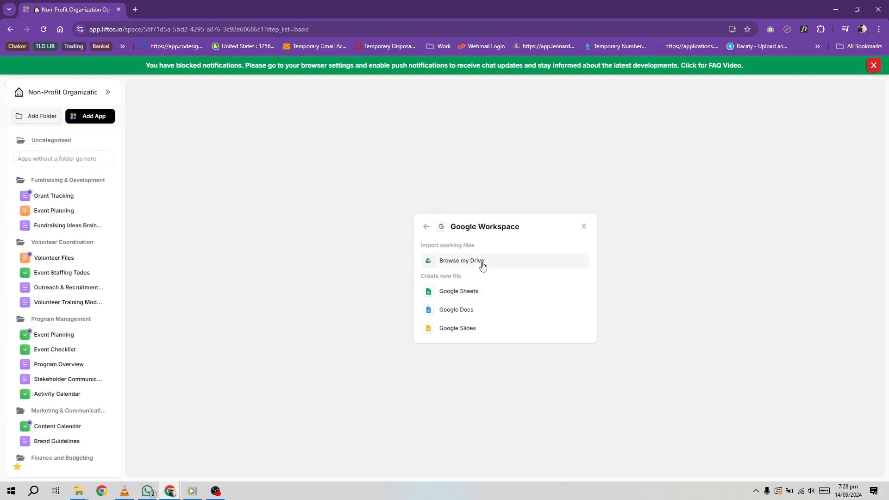
left_click(426, 227)
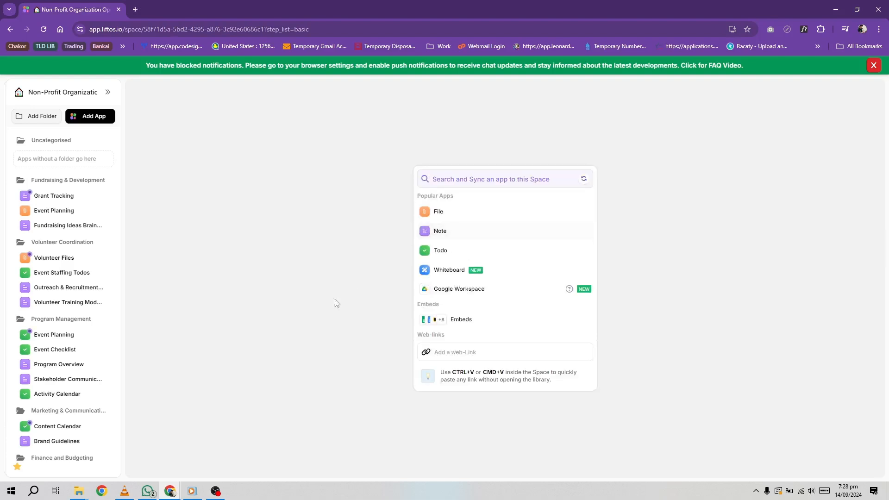
left_click(216, 490)
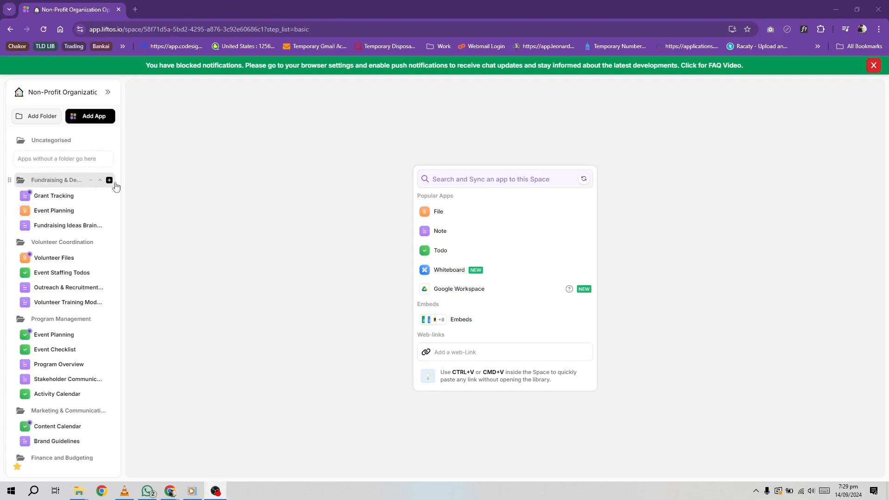
- Collapse all folders of the Non-Profit Organization space from Fundraising & Development through Human Resources
left_click(28, 185)
left_click(46, 199)
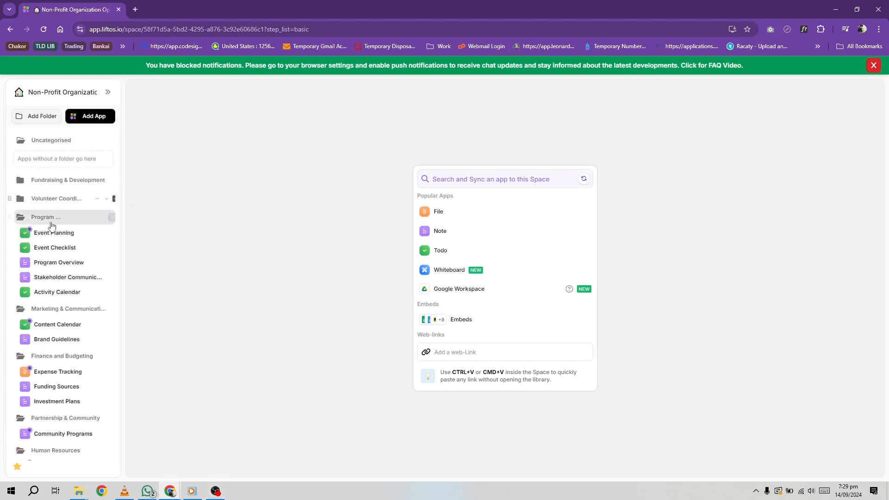
left_click(51, 217)
left_click(51, 236)
left_click(50, 254)
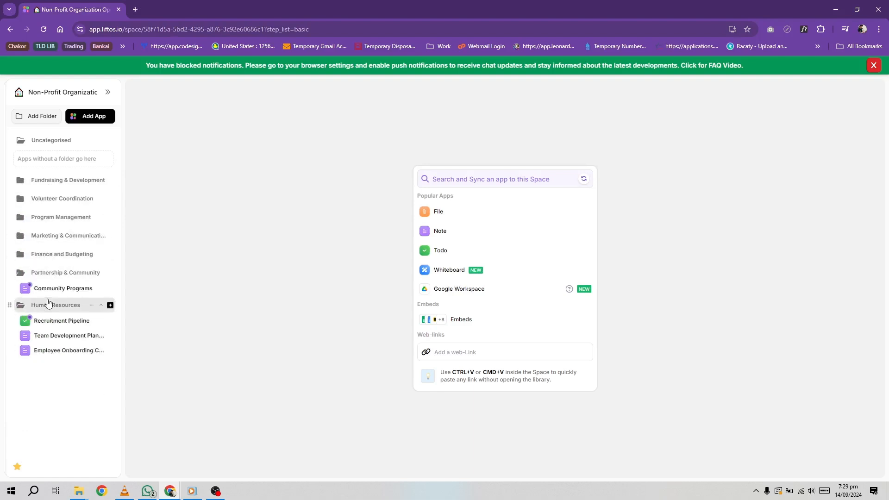
left_click(56, 273)
left_click(58, 291)
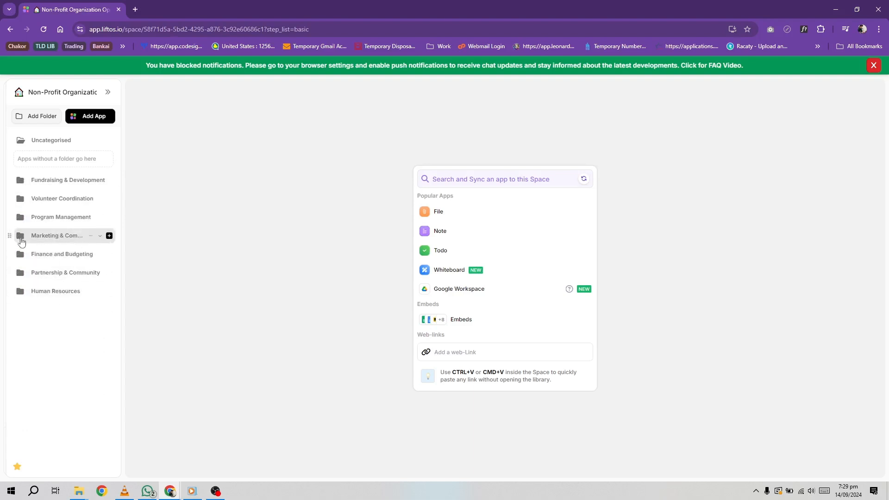
- Expand the Marketing & Communications folder, view its rename and delete options, and collapse it again
right_click(47, 240)
left_click(52, 238)
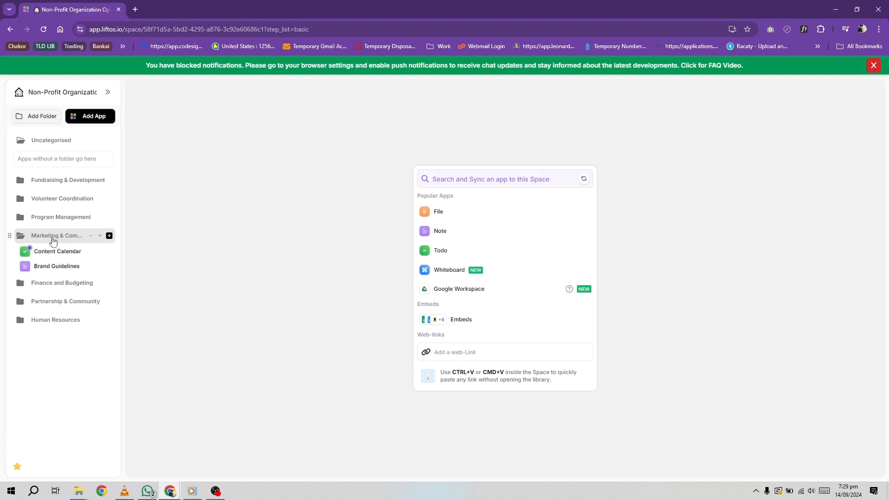
left_click(90, 237)
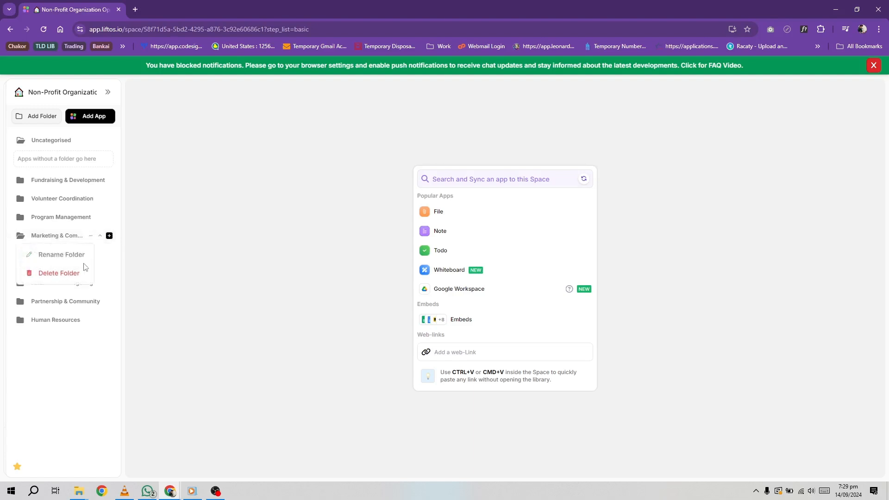
left_click(57, 238)
left_click(57, 239)
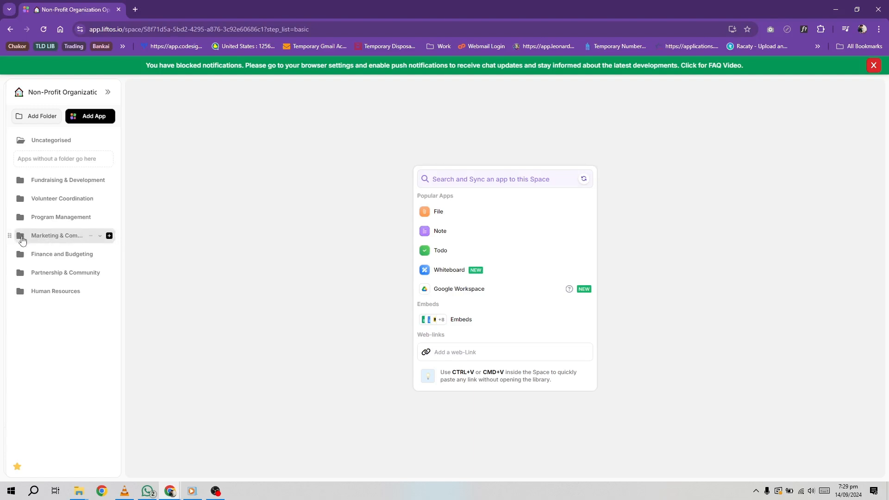
- Change the Marketing & Communications folder's colour to green, and expand and collapse the folder
left_click(25, 239)
left_click(81, 267)
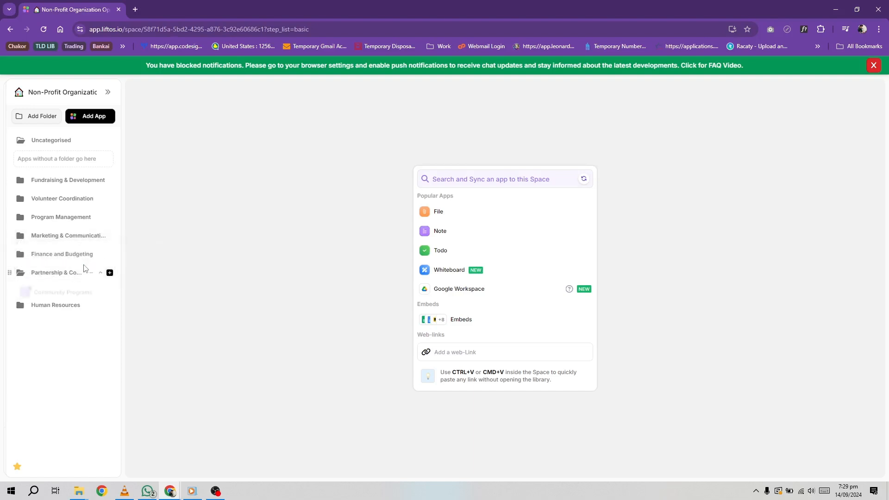
left_click(62, 239)
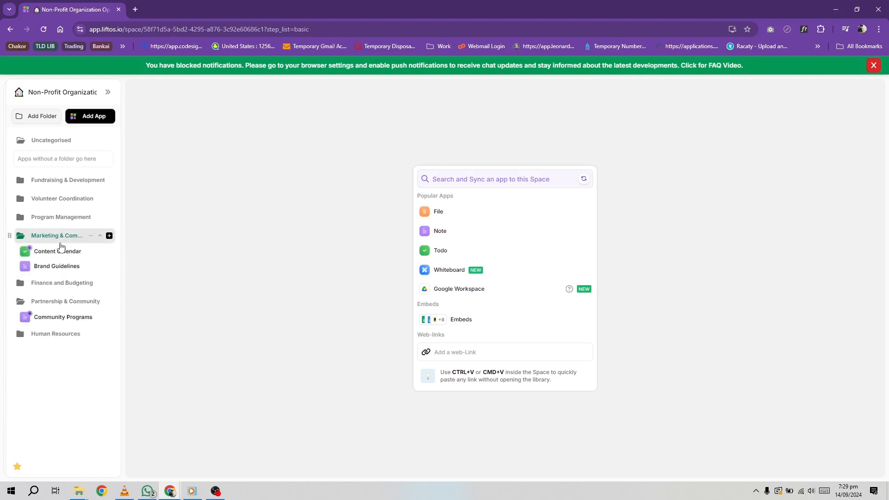
left_click(62, 240)
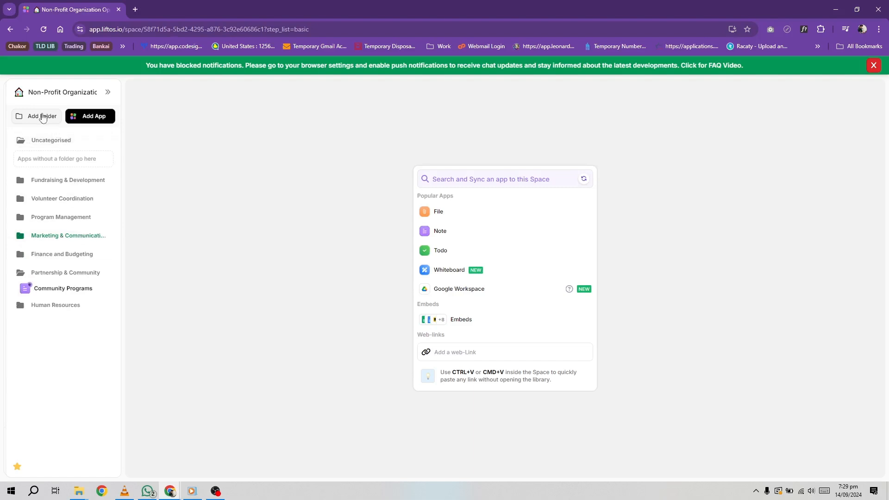
- Open the space's member invitation dialog and examine the member roles and the General Section's access options
left_click(61, 95)
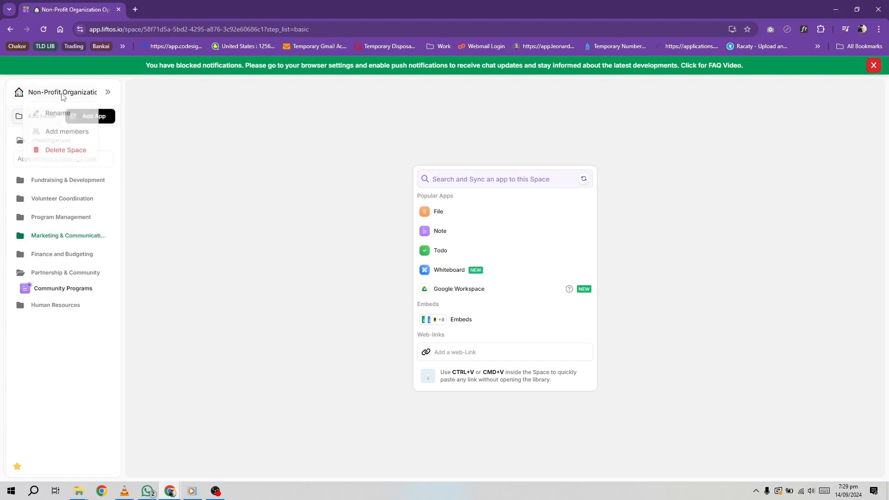
left_click(76, 132)
left_click_drag(341, 144, 292, 98)
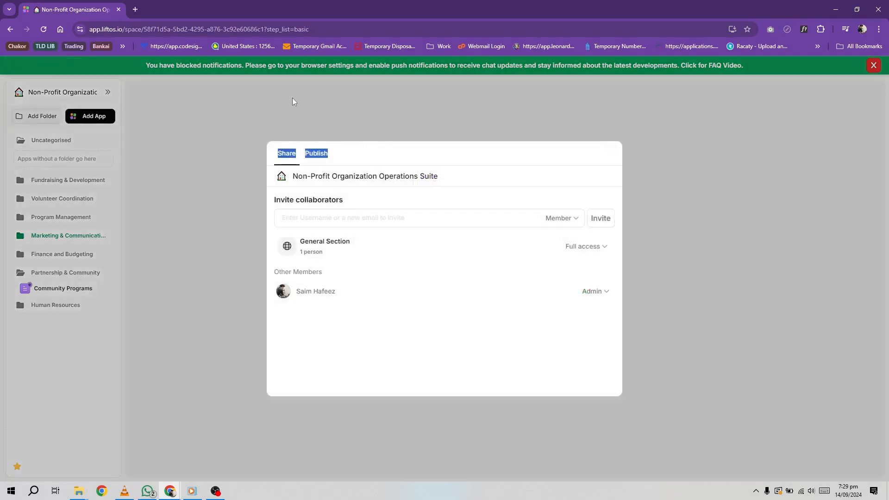
left_click(54, 95)
left_click(92, 132)
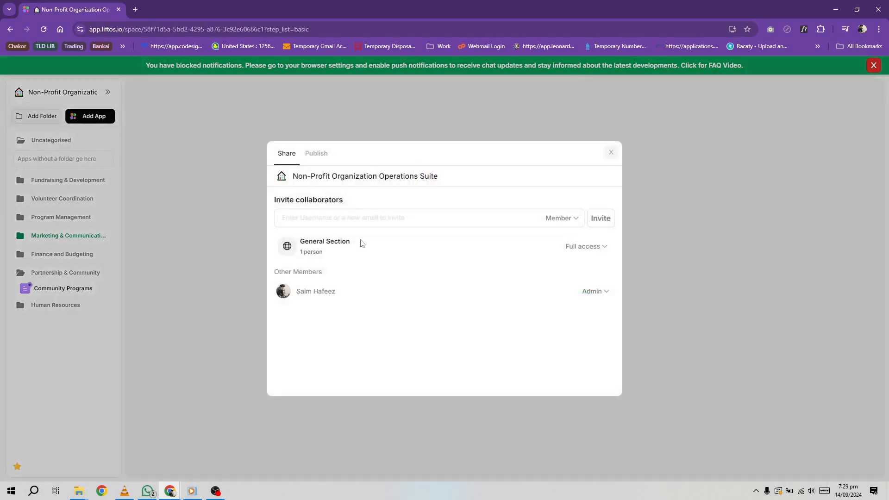
left_click(606, 292)
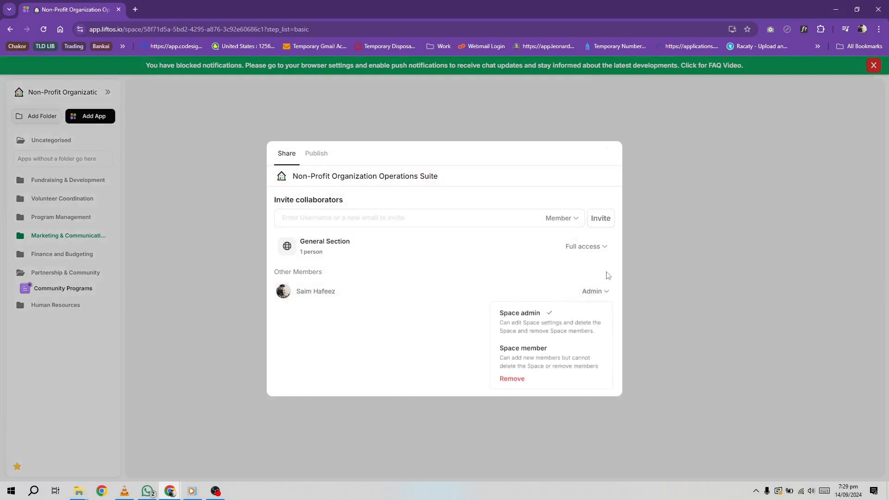
left_click(604, 246)
left_click(340, 162)
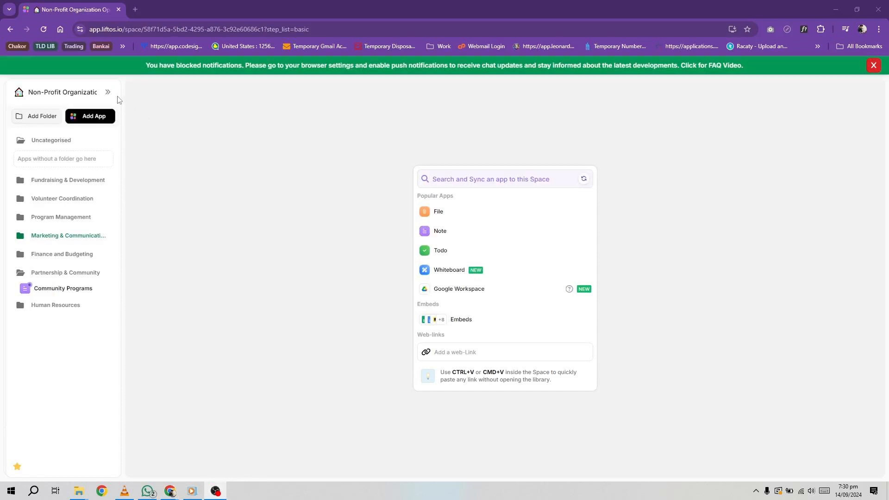
- Expand the workspace's navigation sidebar and switch the interface to the dark theme
left_click(108, 92)
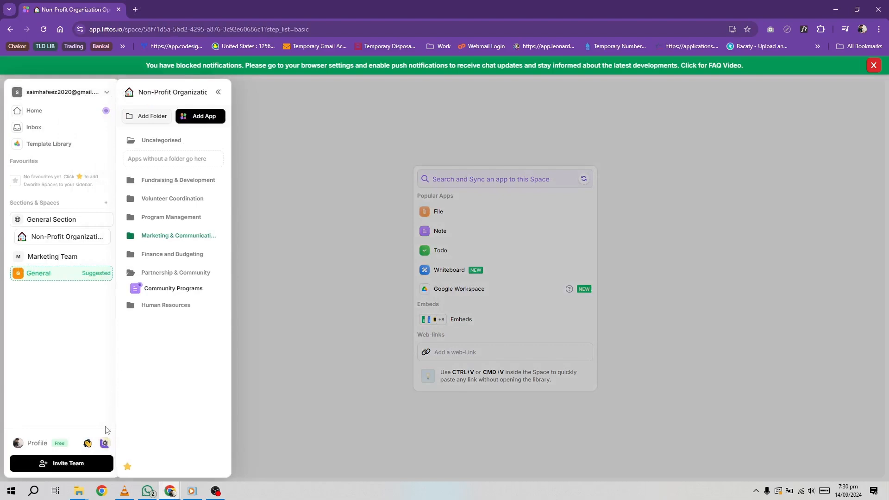
left_click(106, 444)
left_click(105, 422)
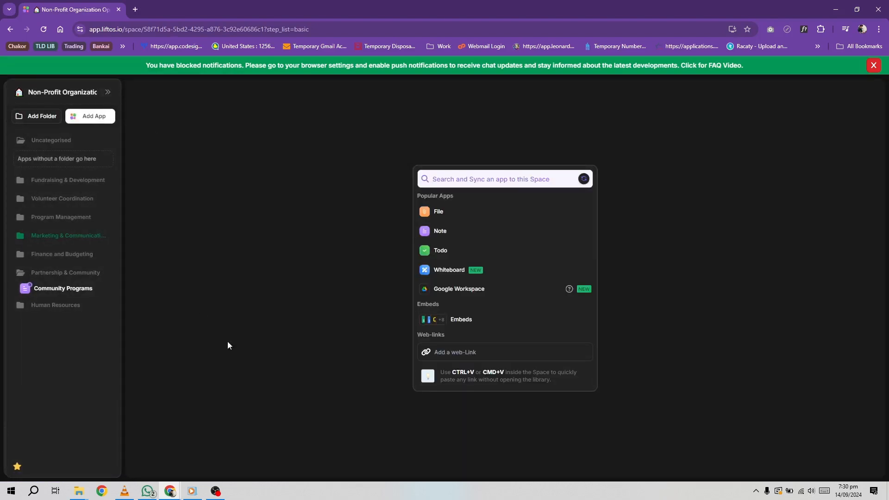
left_click(215, 490)
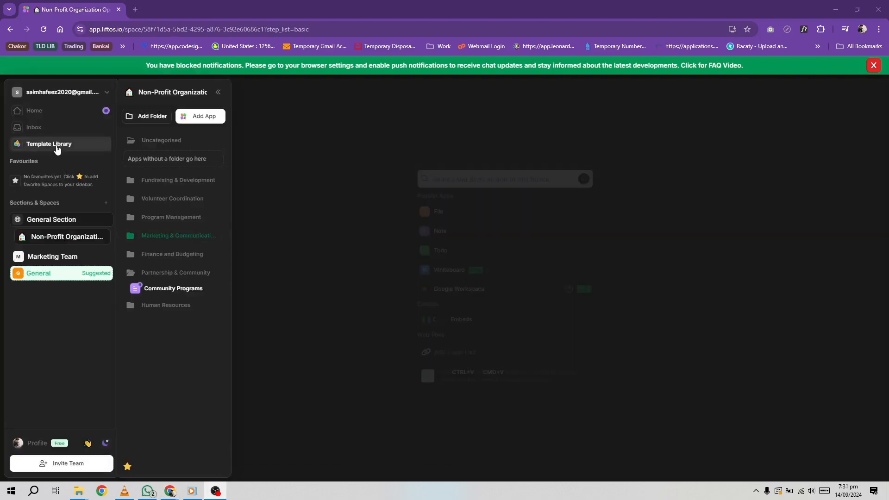
- Open the Template Library and look through the full list of templates
left_click(57, 144)
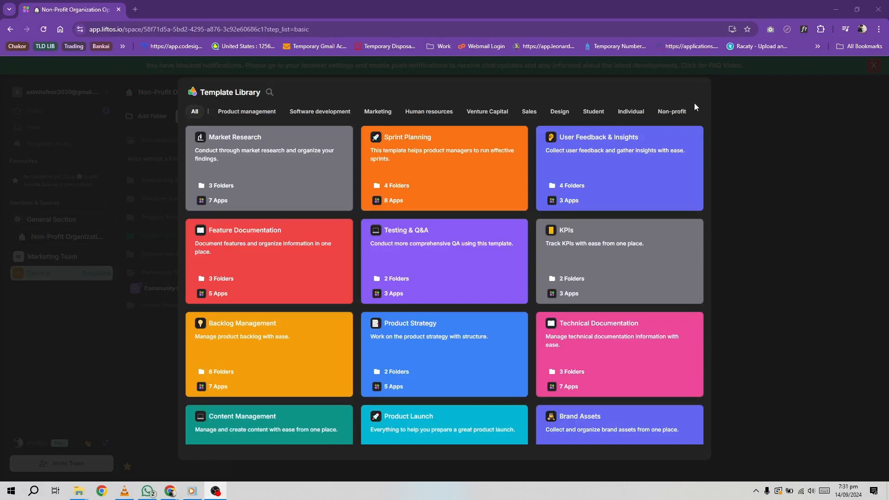
scroll(495, 229, "down", 3)
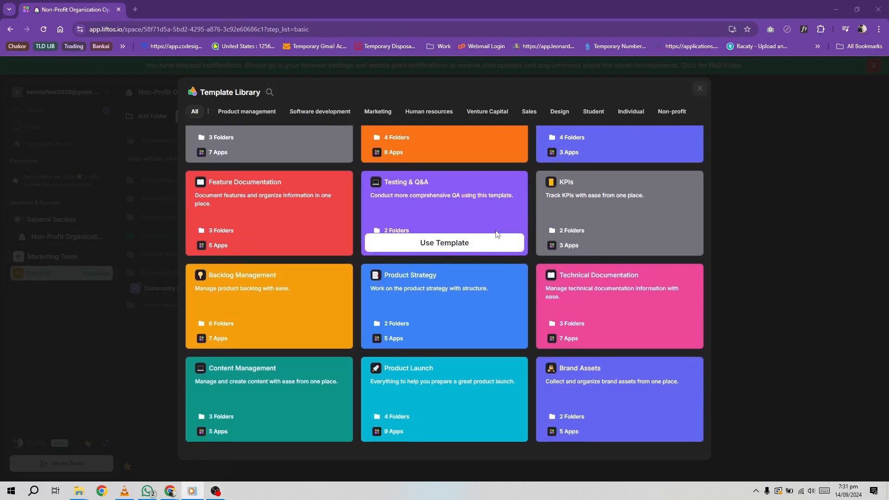
scroll(495, 229, "down", 1)
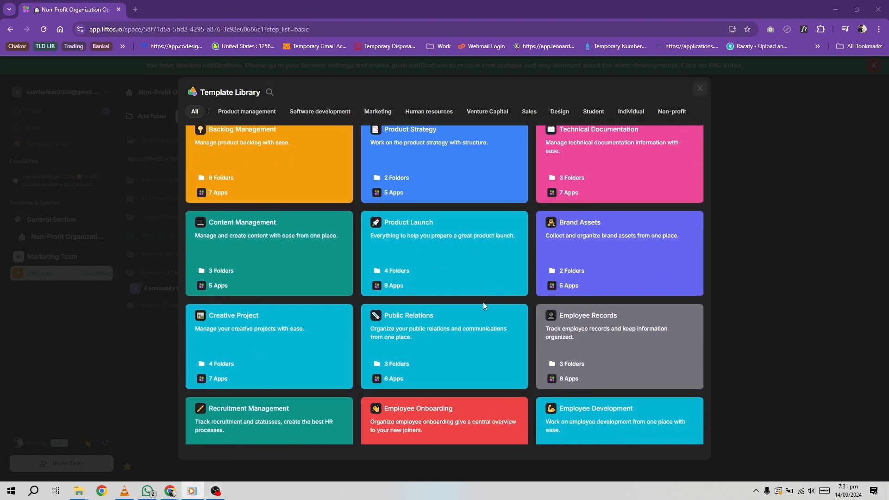
scroll(484, 306, "down", 12)
scroll(483, 305, "down", 2)
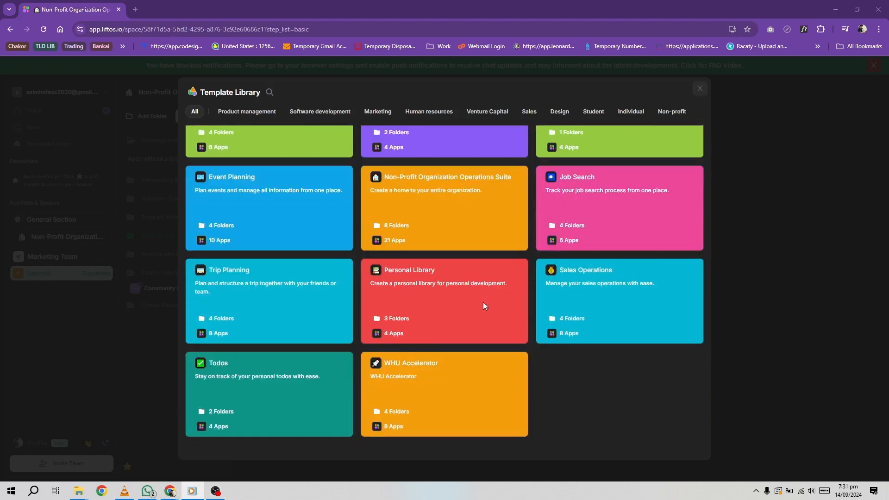
scroll(484, 306, "up", 15)
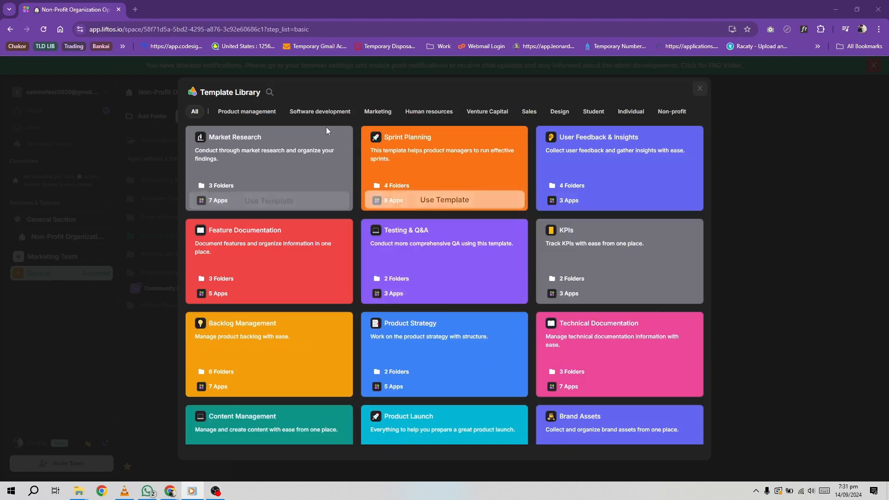
- Filter the templates by Software development, Marketing and Human resources in turn to view each category
left_click(318, 115)
left_click(375, 116)
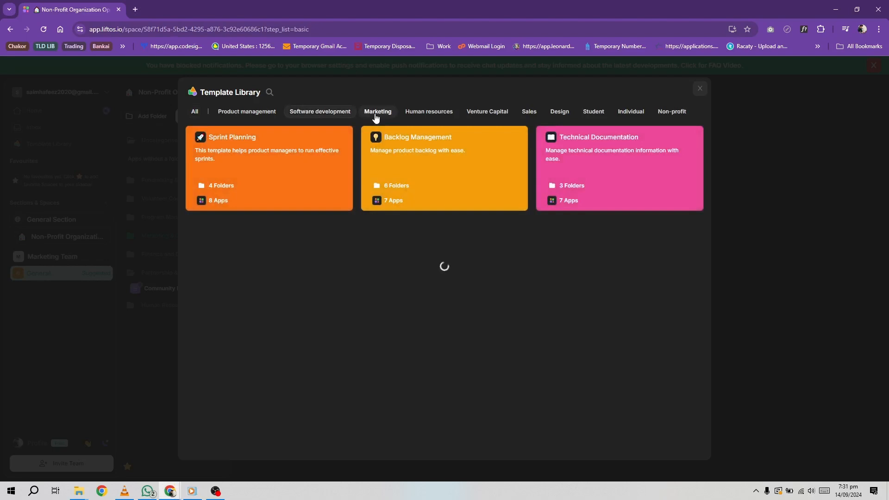
left_click(440, 113)
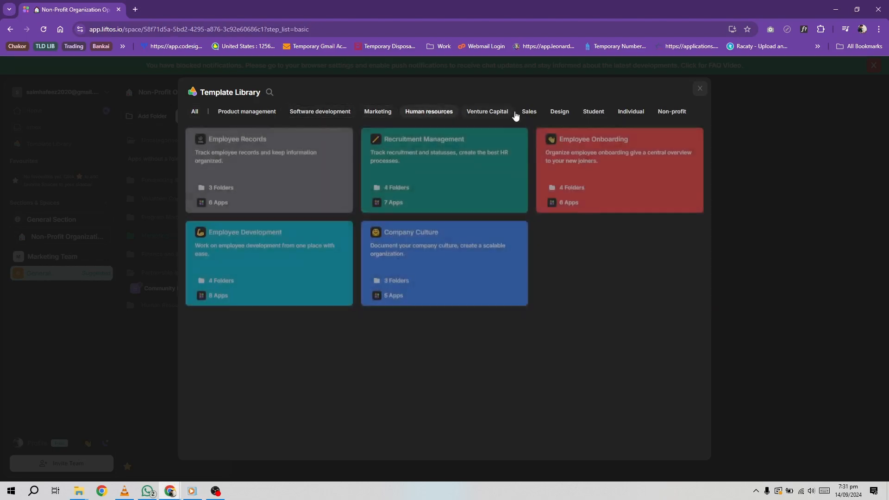
mouse_move(303, 192)
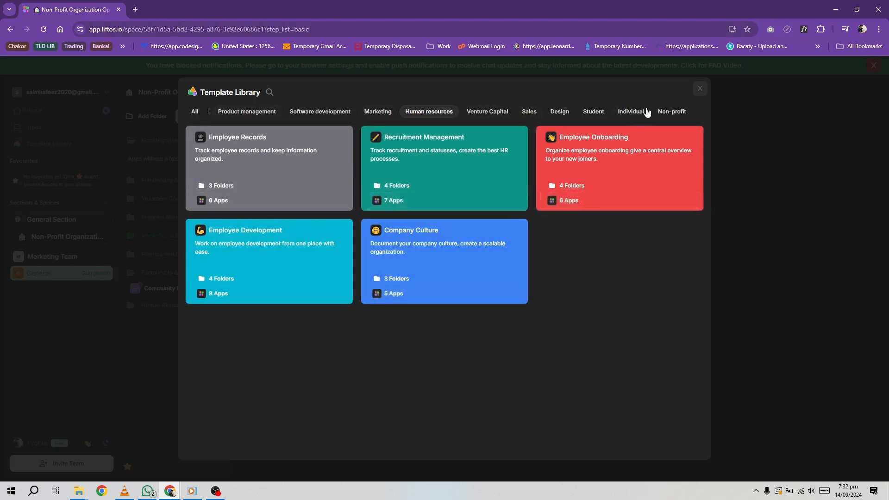
- View the Non-profit category of templates and close the Template Library
left_click(684, 118)
left_click(699, 88)
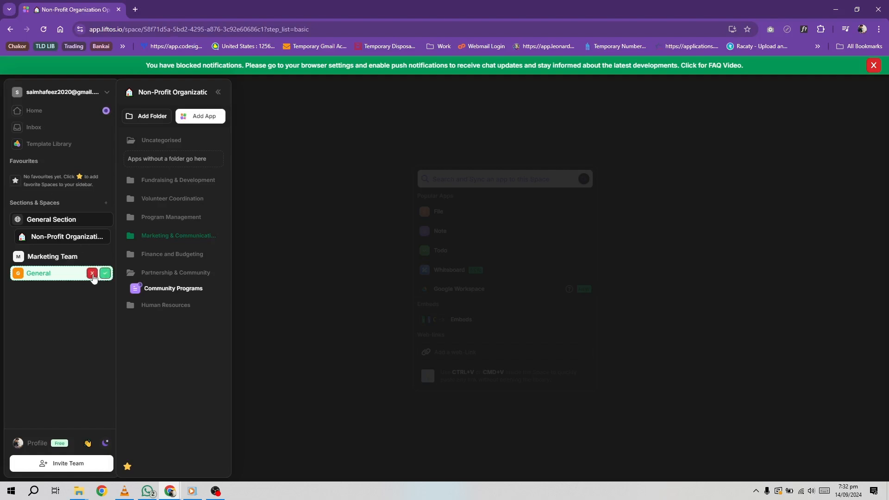
- Accept the suggested General section and add the suggested Non-Profit Organization space to it
left_click(106, 273)
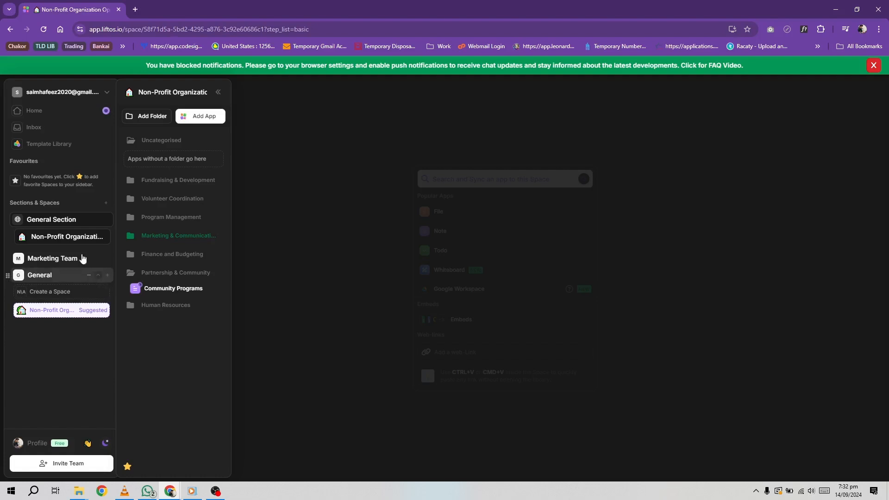
mouse_move(98, 309)
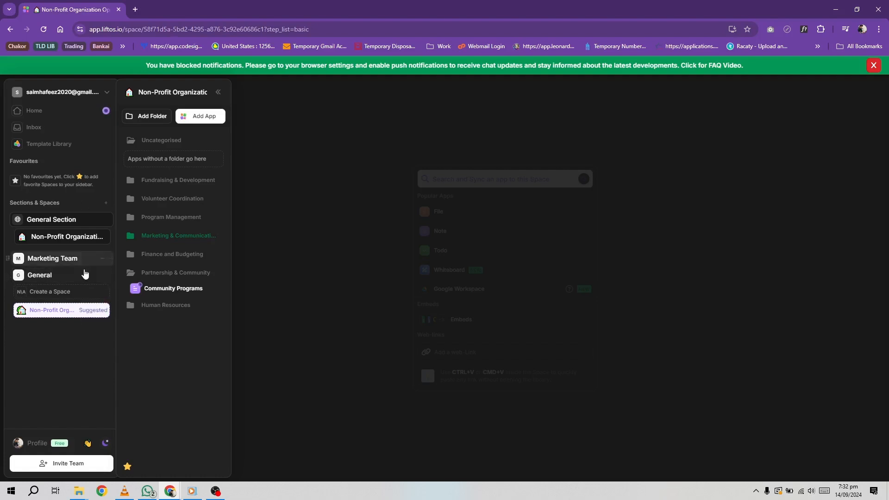
left_click(102, 277)
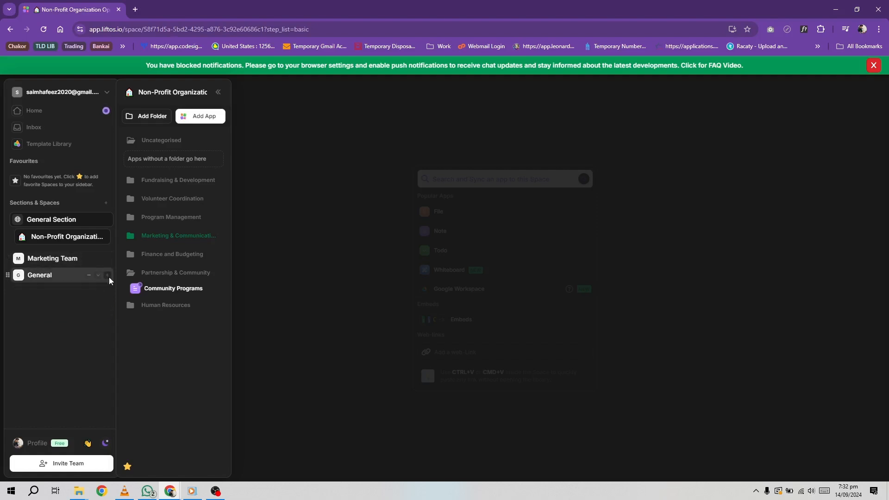
left_click(108, 276)
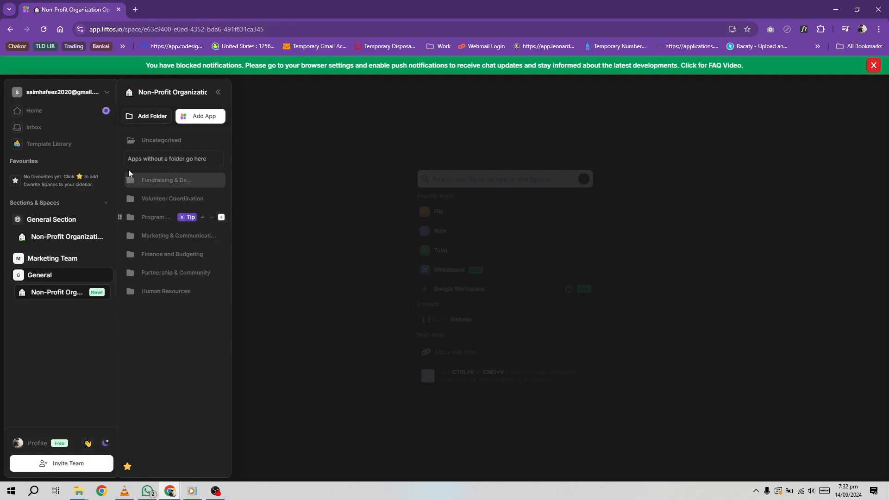
- Check the new space's options and expand all its folders, from Fundraising & Development to Human Resources, to view their apps
left_click(199, 94)
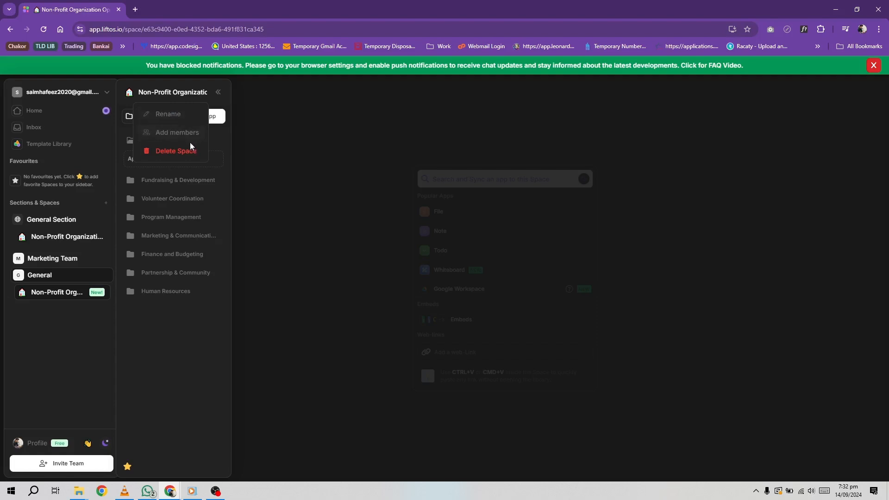
left_click(227, 100)
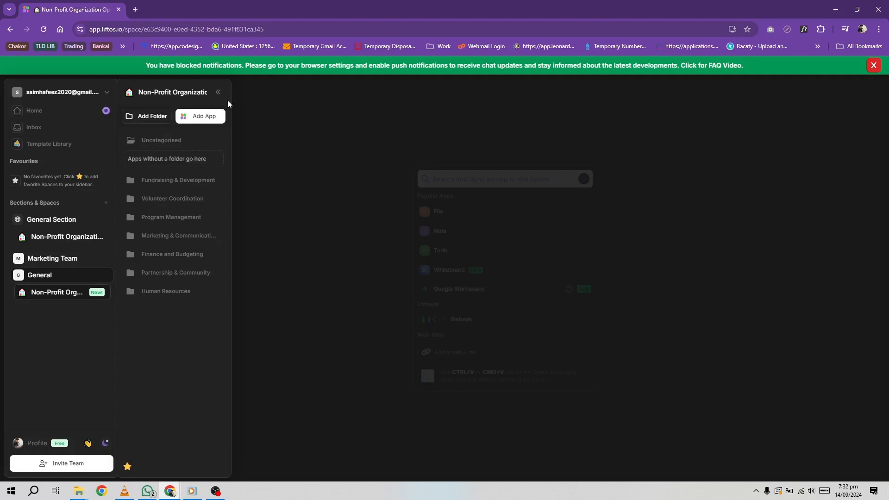
left_click(188, 182)
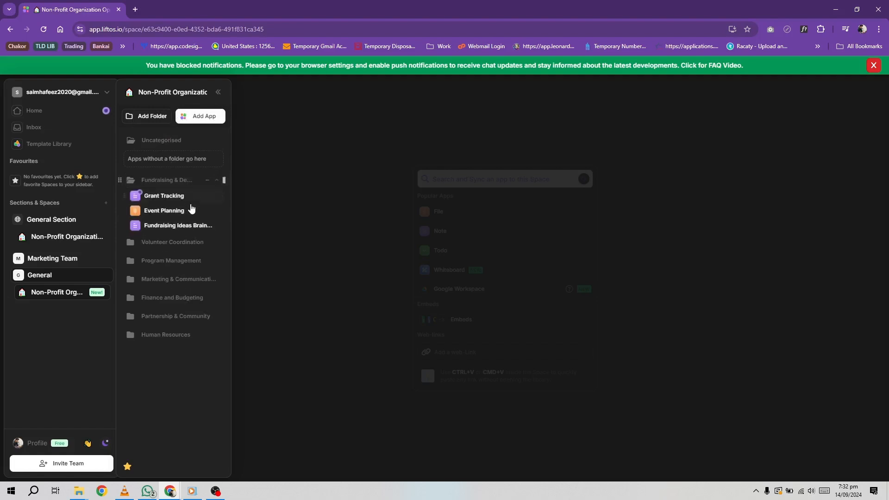
left_click(188, 241)
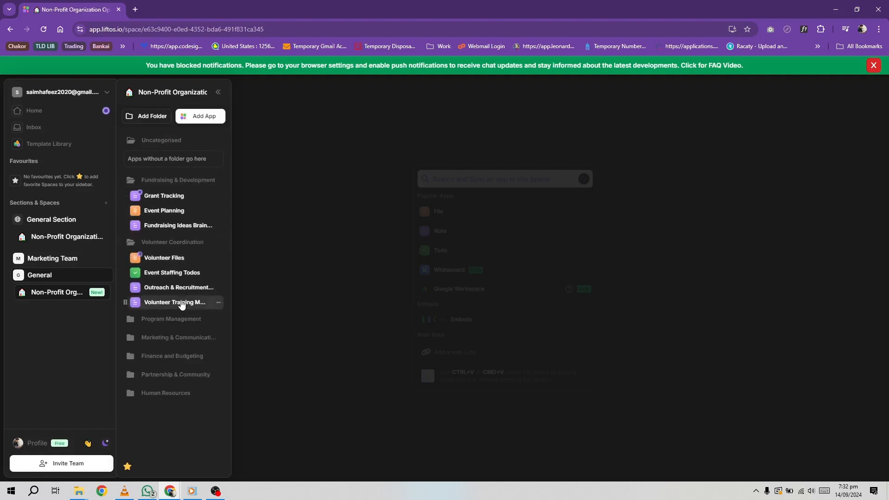
left_click(193, 319)
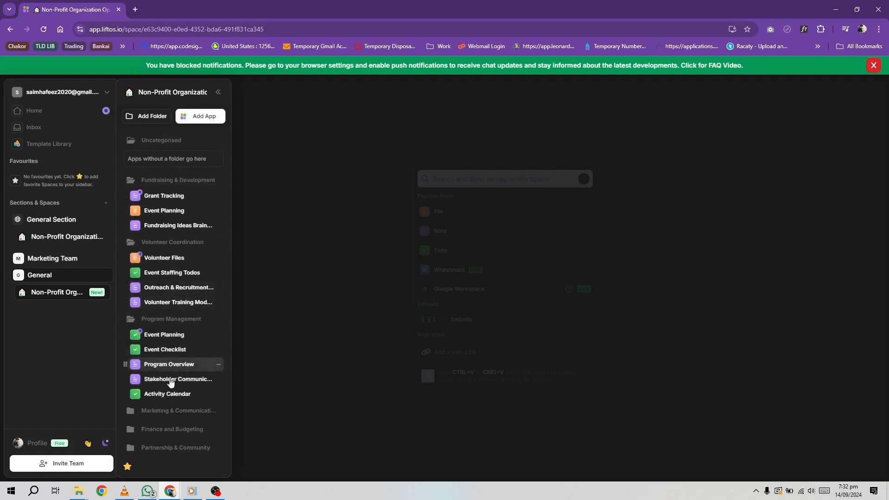
scroll(169, 366, "down", 1)
left_click(179, 397)
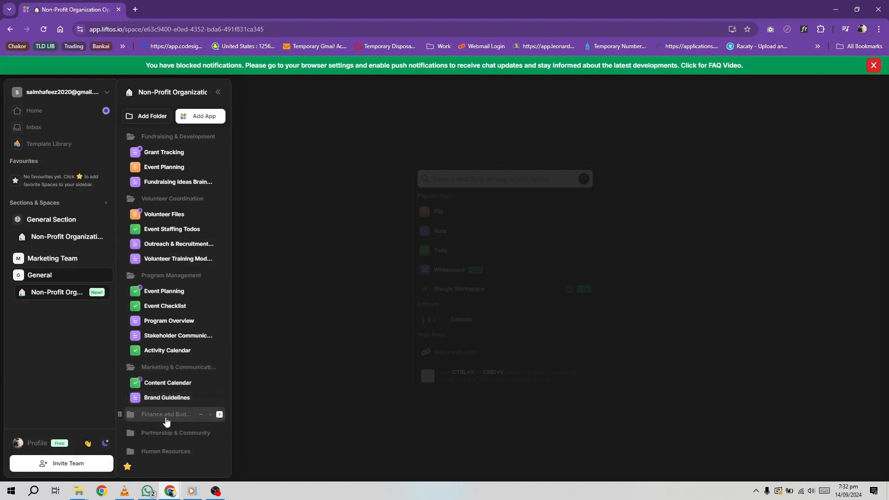
left_click(165, 417)
left_click(164, 433)
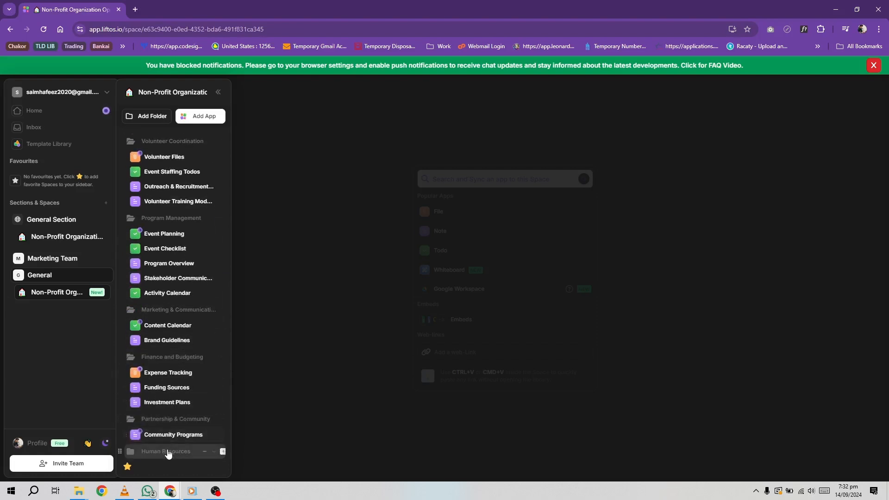
left_click(168, 451)
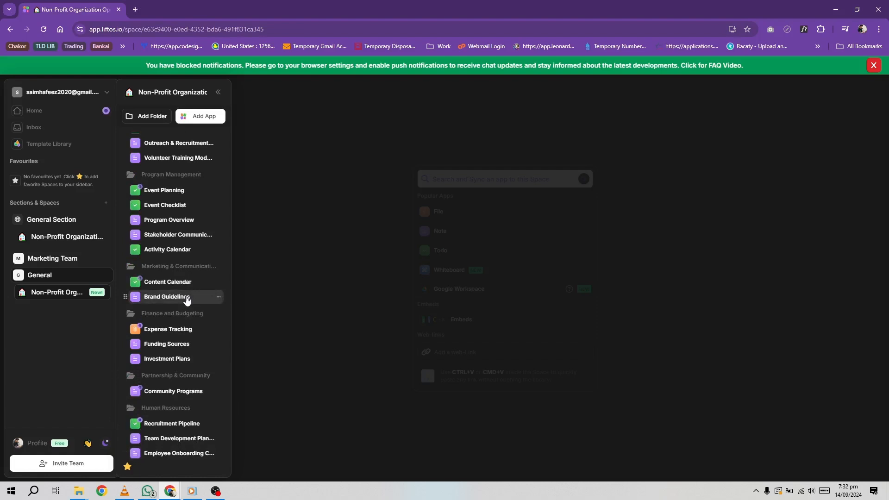